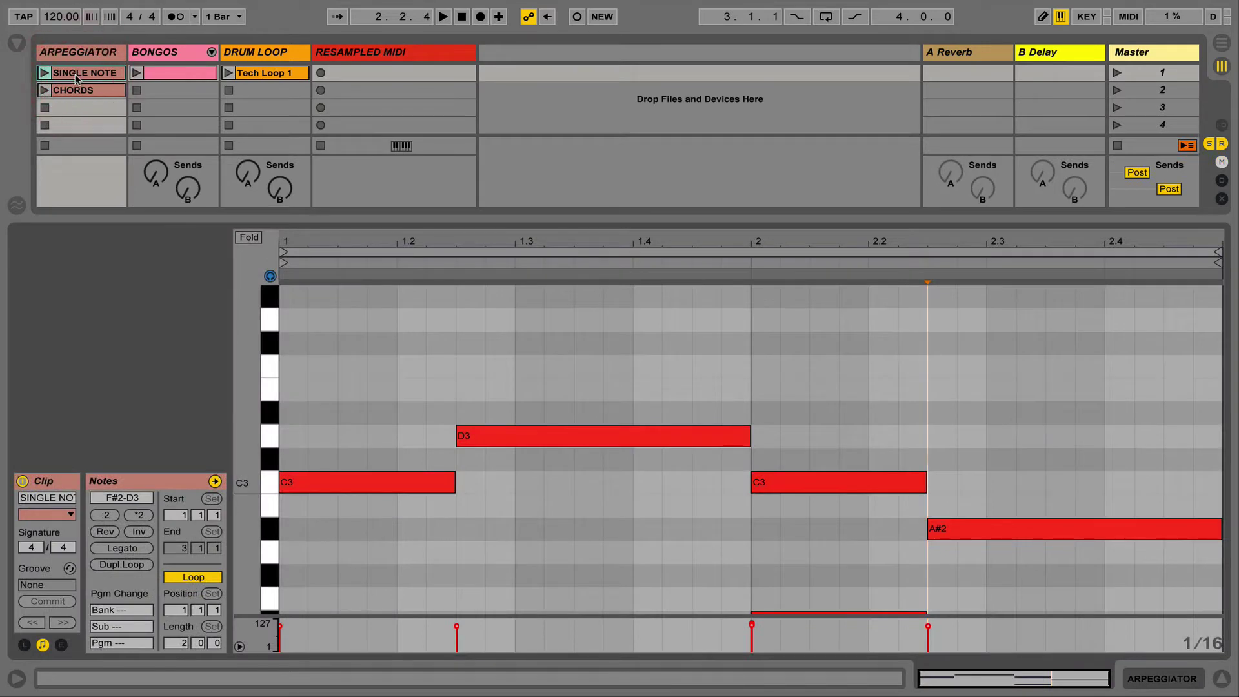
Delete the F#2 note under the second C3 in the SINGLE NOTE clip
{"action": "scroll", "coordinate": [412, 342], "scroll_direction": "down", "scroll_amount": 5}
{"action": "scroll", "coordinate": [413, 342], "scroll_direction": "up", "scroll_amount": 5}
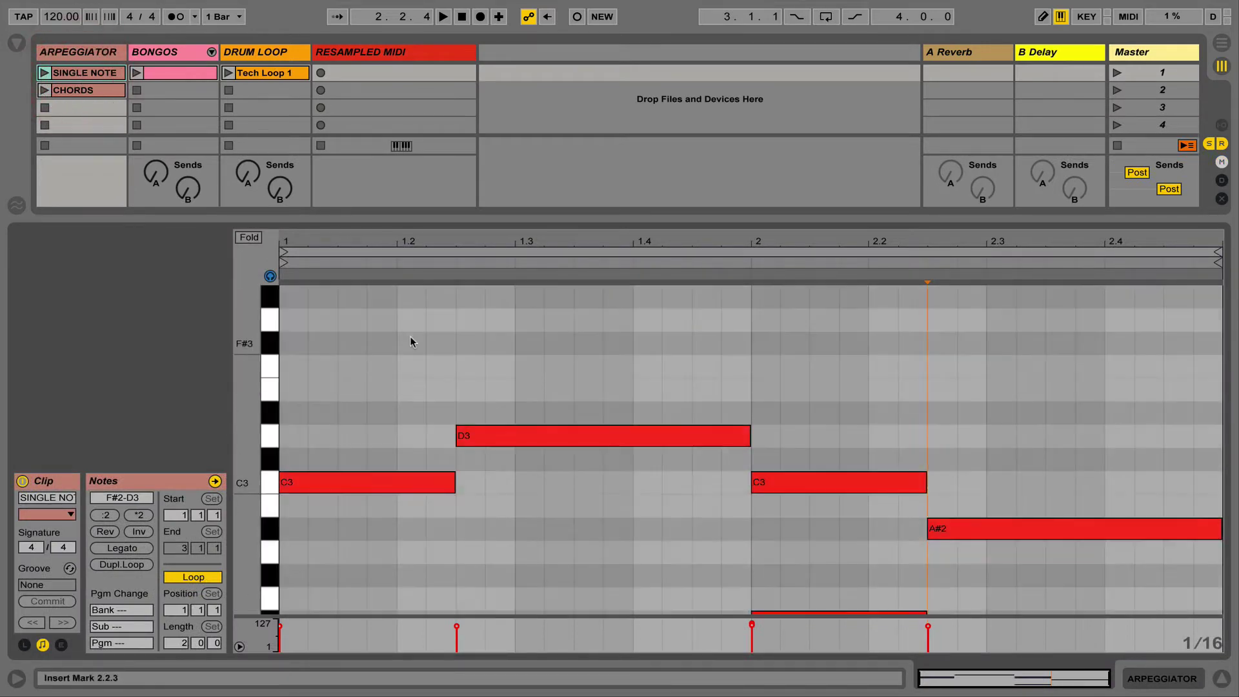
{"action": "scroll", "coordinate": [414, 331], "scroll_direction": "down", "scroll_amount": 2}
{"action": "scroll", "coordinate": [780, 498], "scroll_direction": "up", "scroll_amount": 5}
{"action": "scroll", "coordinate": [787, 535], "scroll_direction": "down", "scroll_amount": 5}
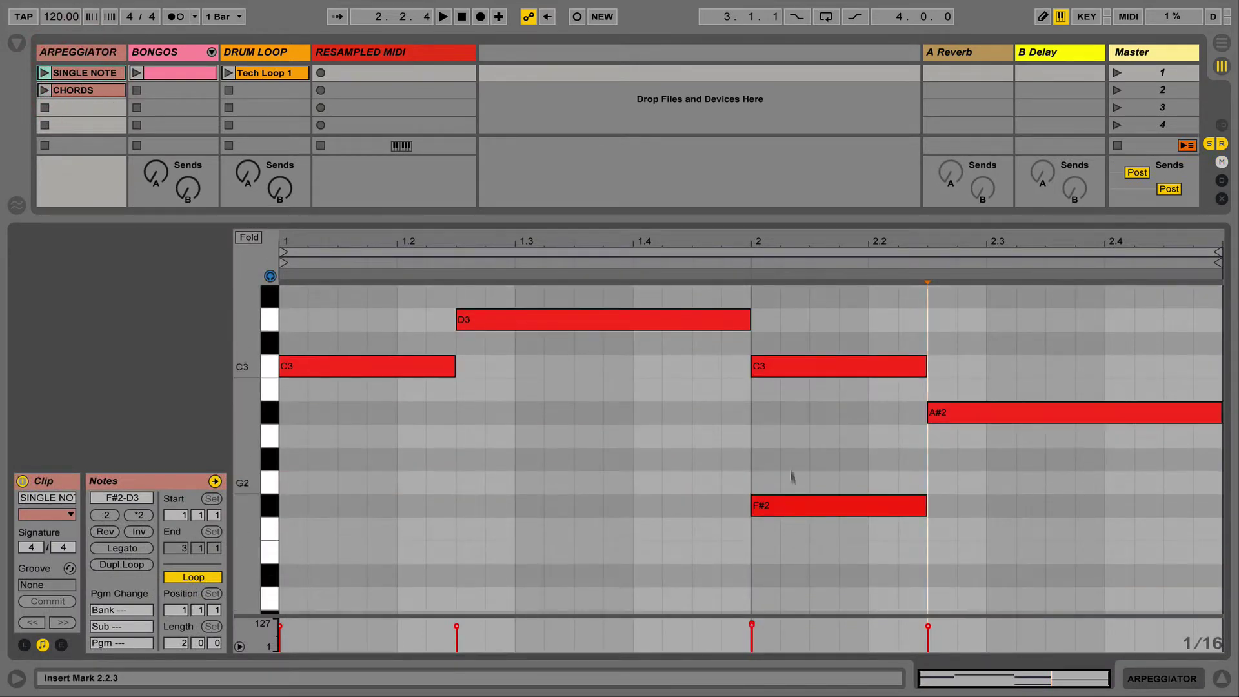
{"action": "left_click", "coordinate": [783, 502]}
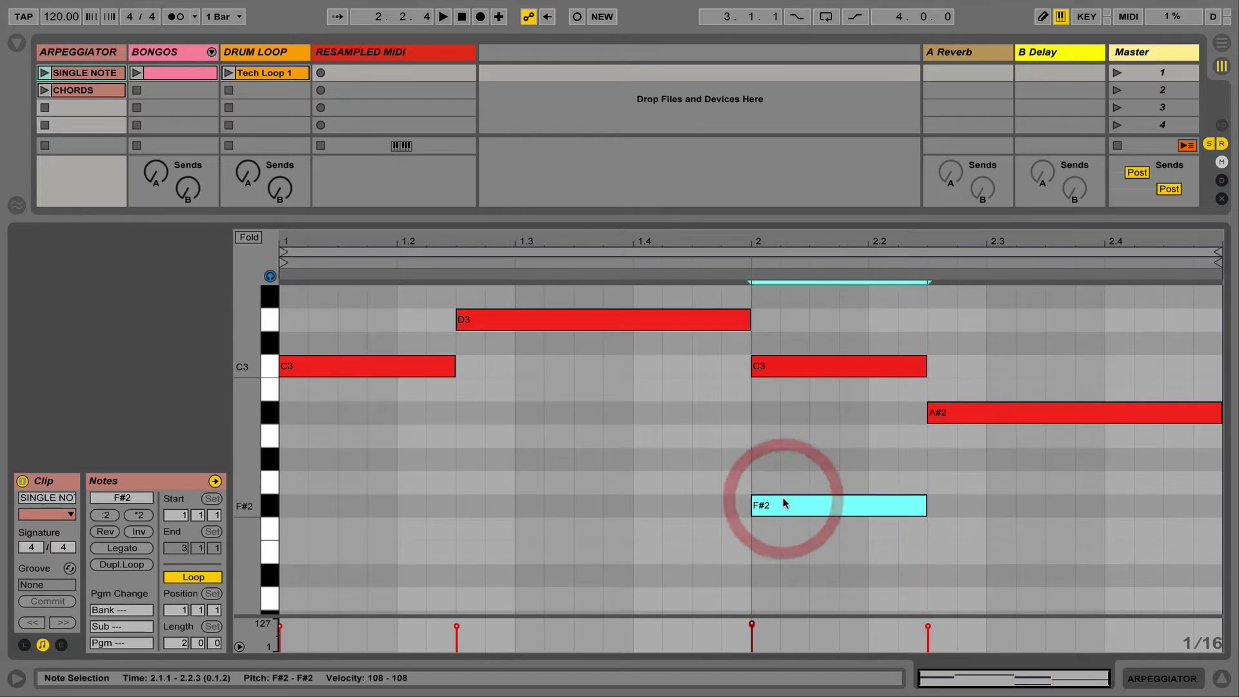
{"action": "key", "text": "BackSpace"}
{"action": "scroll", "coordinate": [752, 477], "scroll_direction": "up", "scroll_amount": 1}
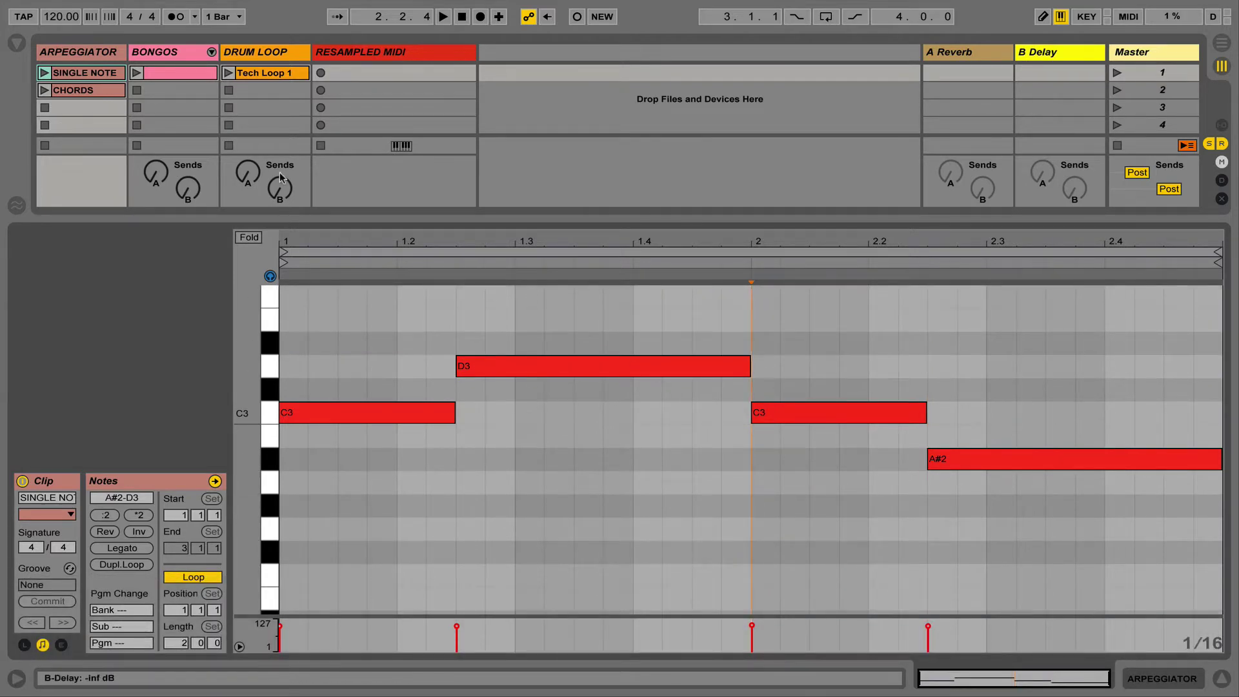
Compare the notes of the CHORDS clip with those of the SINGLE NOTE clip
{"action": "left_click", "coordinate": [69, 91]}
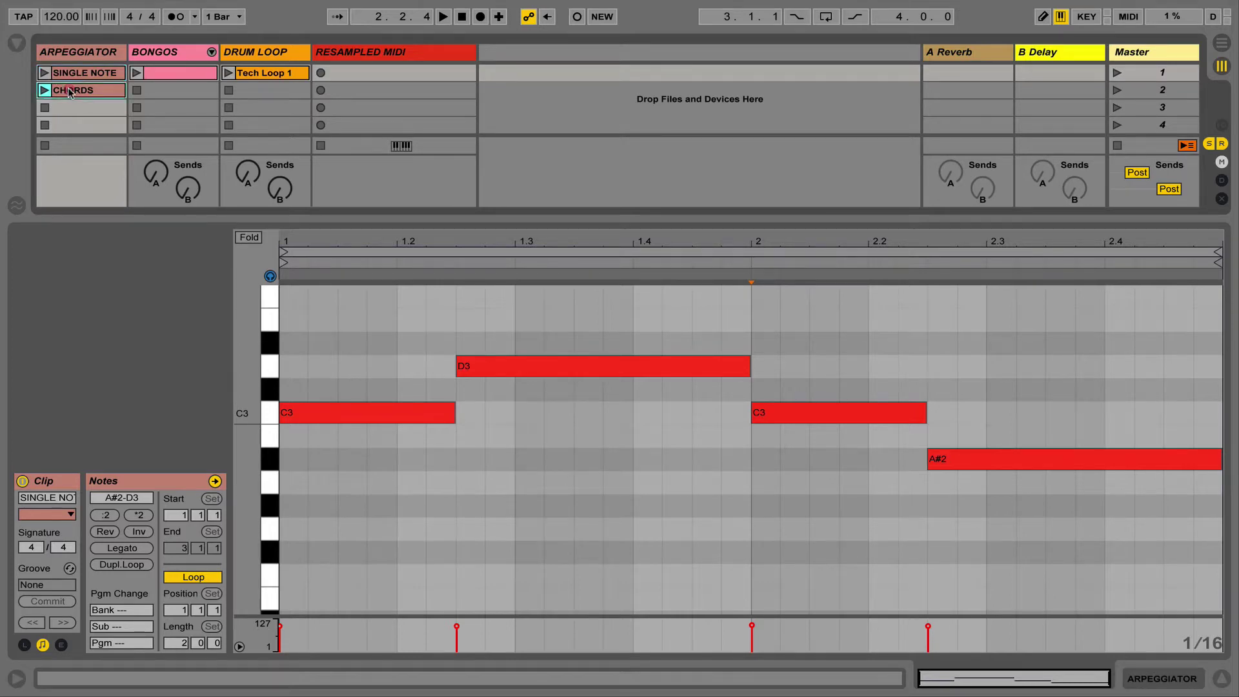
{"action": "left_click", "coordinate": [412, 309]}
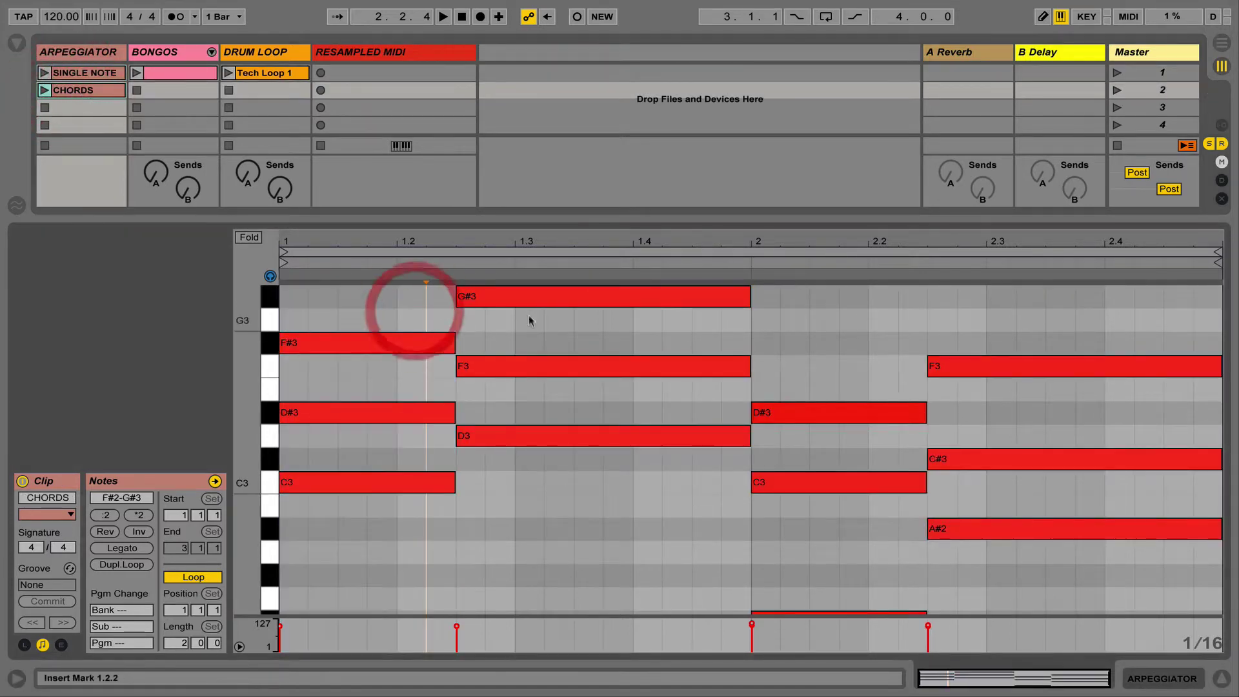
{"action": "left_click", "coordinate": [69, 75]}
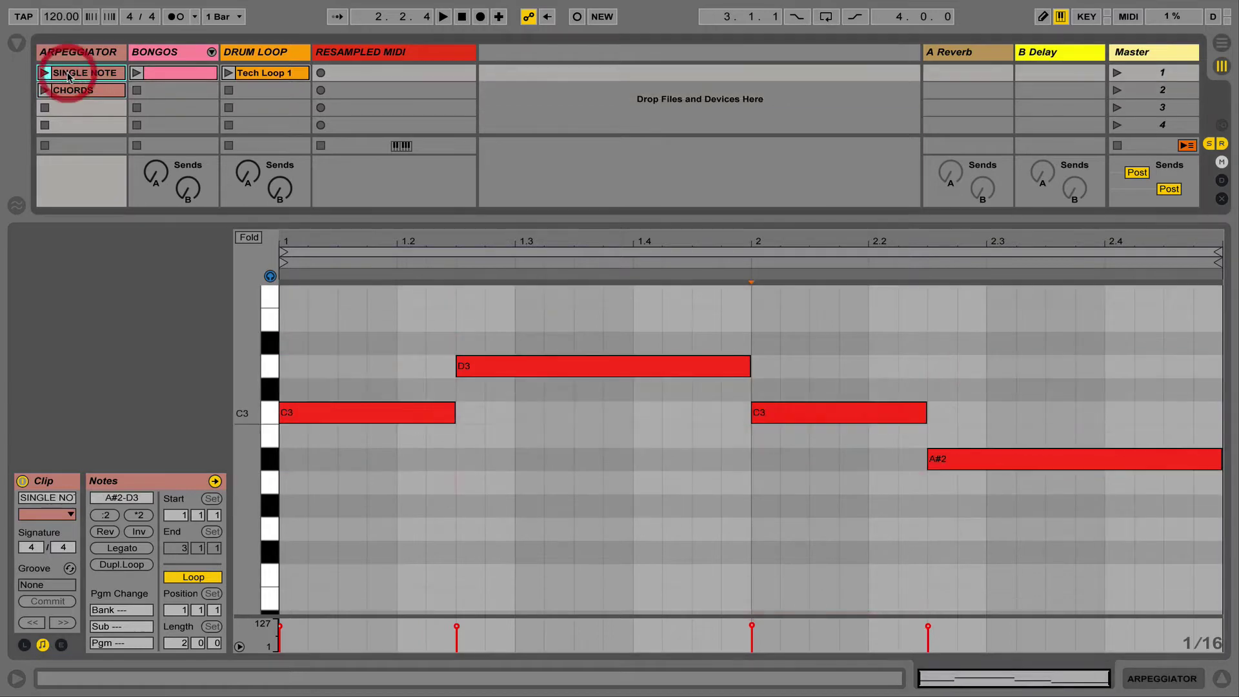
Load the Operator instrument onto the ARPEGGIATOR track
{"action": "key", "text": "shift+Down"}
{"action": "left_click", "coordinate": [17, 44]}
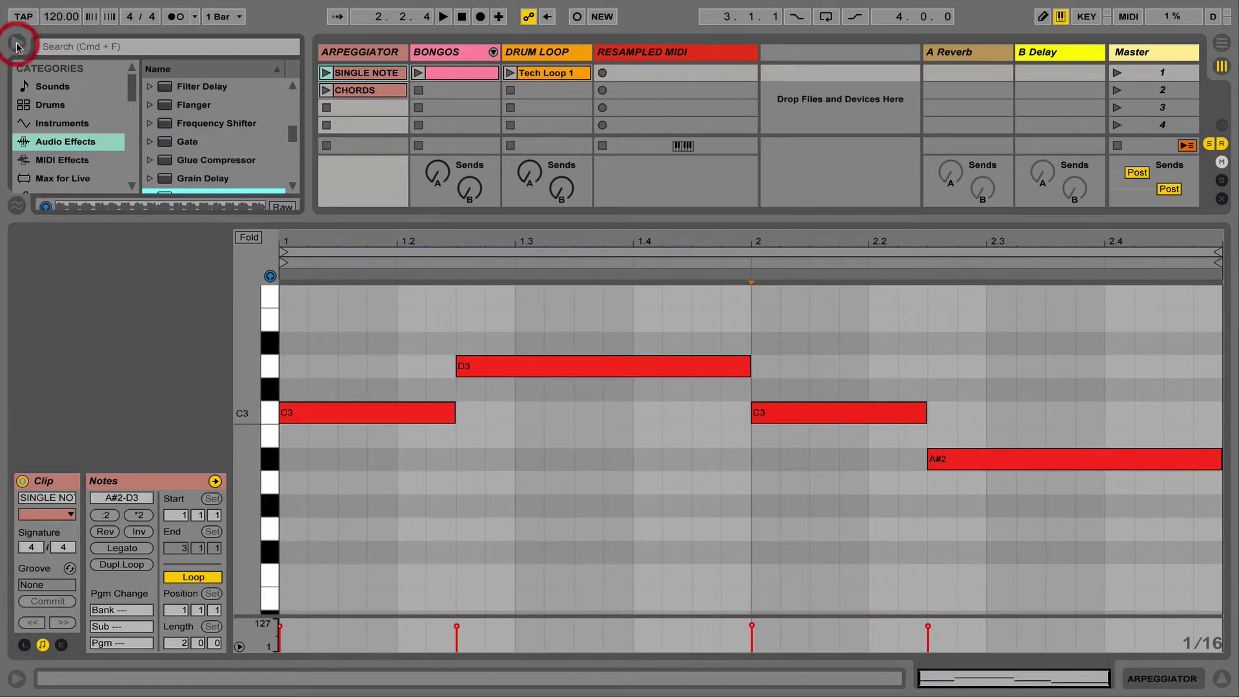
{"action": "left_click", "coordinate": [61, 122]}
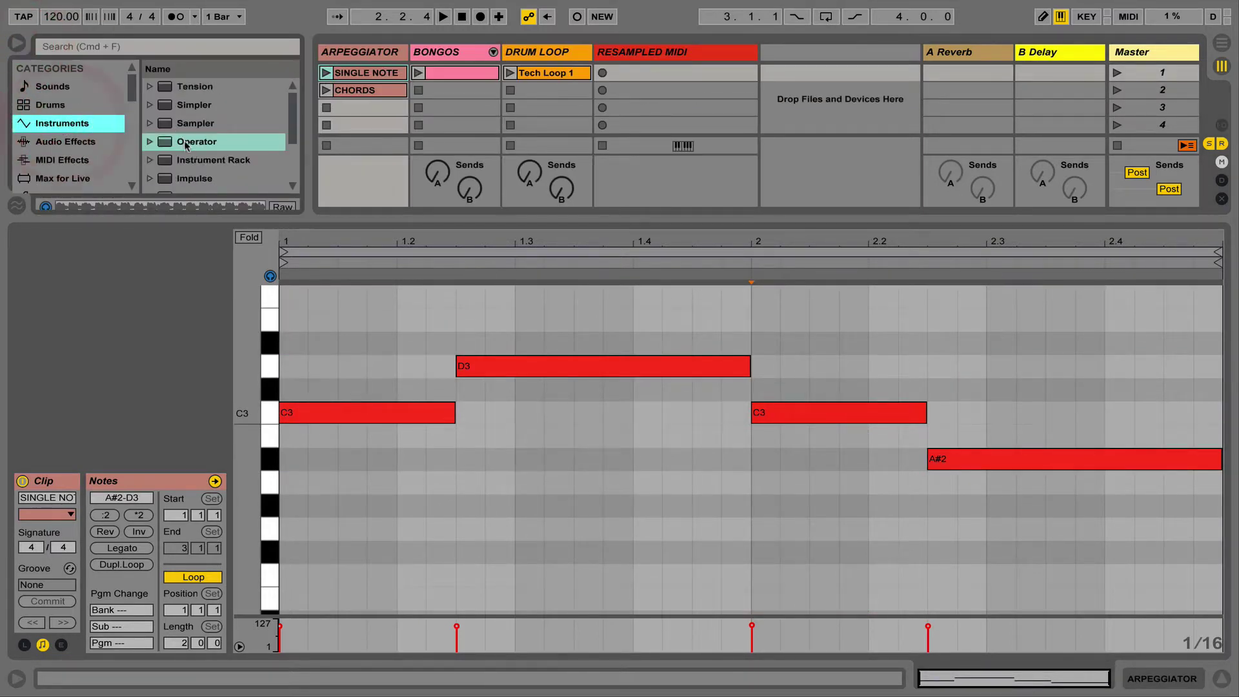
{"action": "left_click_drag", "start_coordinate": [177, 142], "coordinate": [366, 82]}
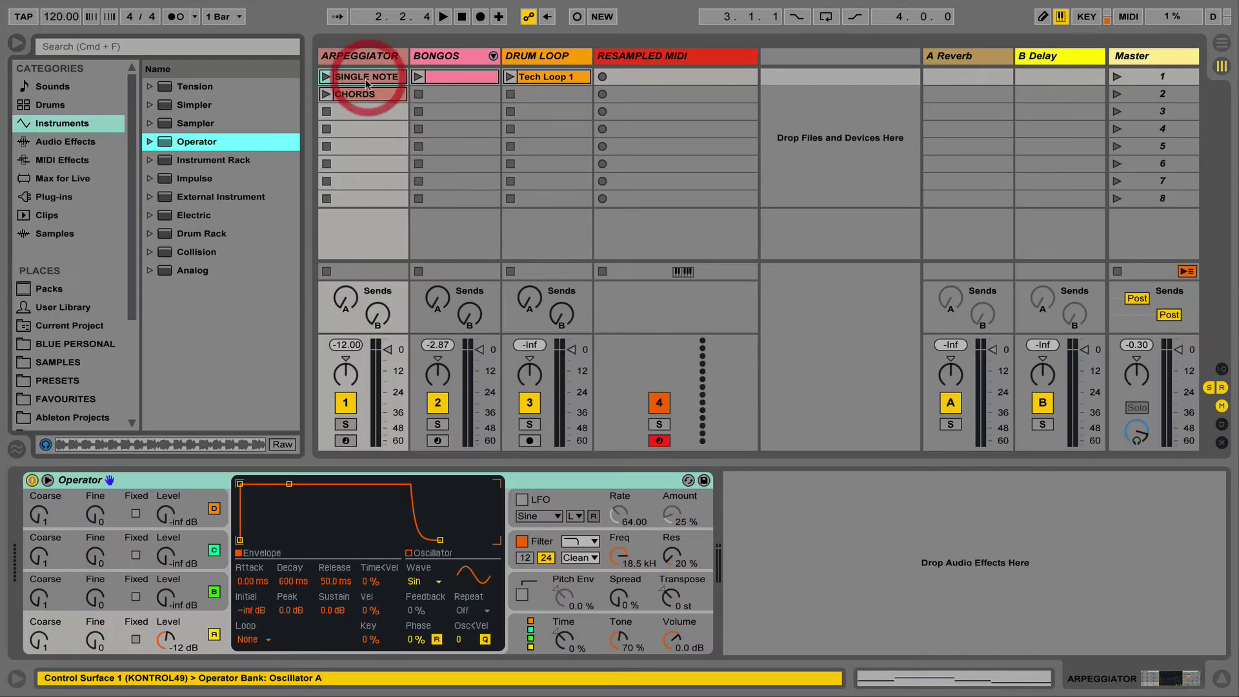
Launch the SINGLE NOTE clip together with Tech Loop 1, and switch playback to the CHORDS clip
{"action": "left_click", "coordinate": [326, 77]}
{"action": "left_click", "coordinate": [510, 77]}
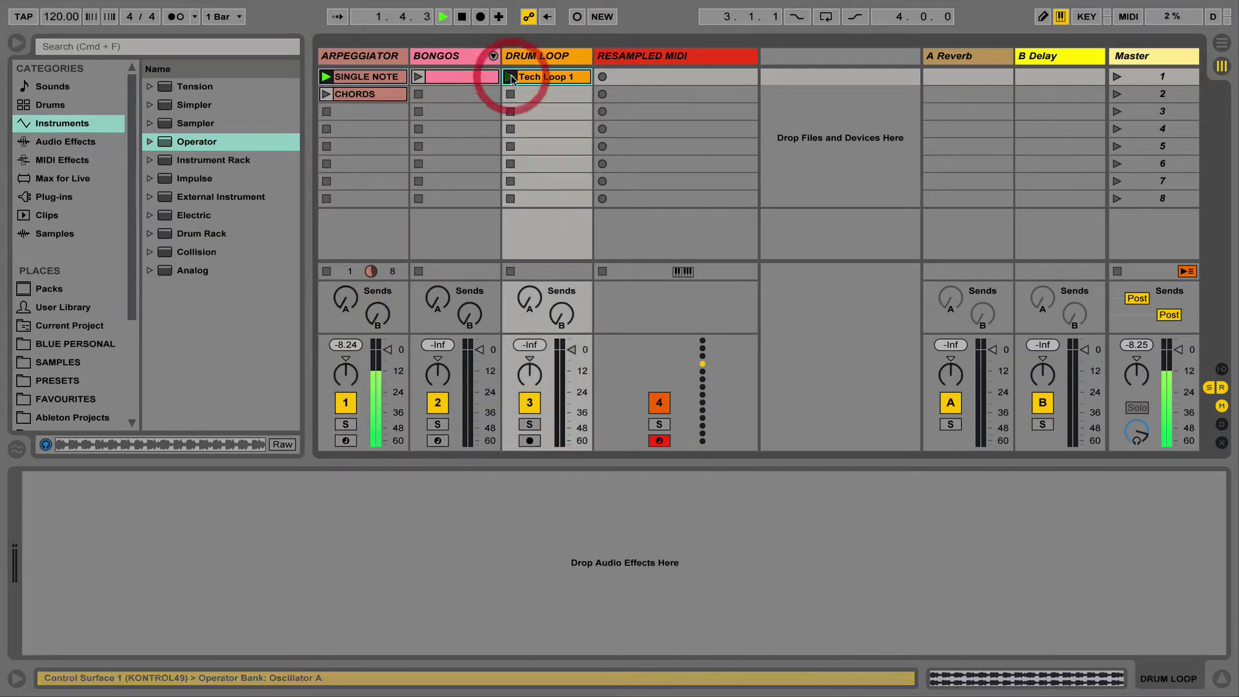
{"action": "left_click", "coordinate": [327, 95]}
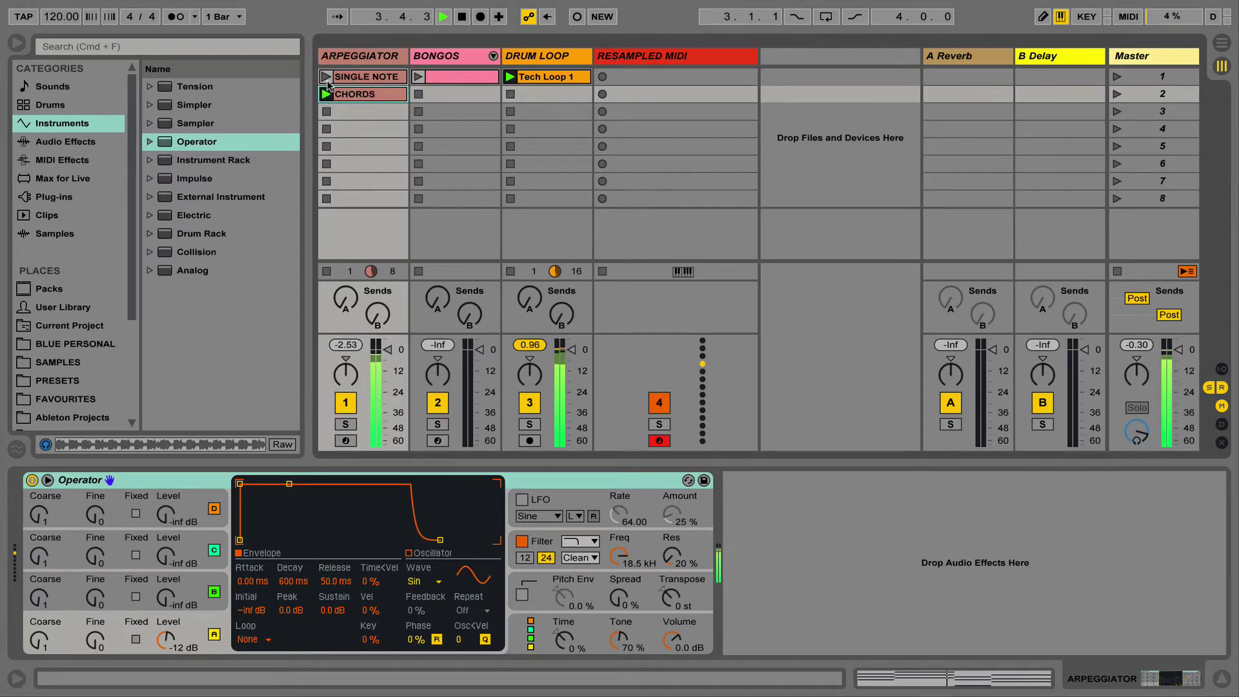
{"action": "left_click", "coordinate": [340, 89]}
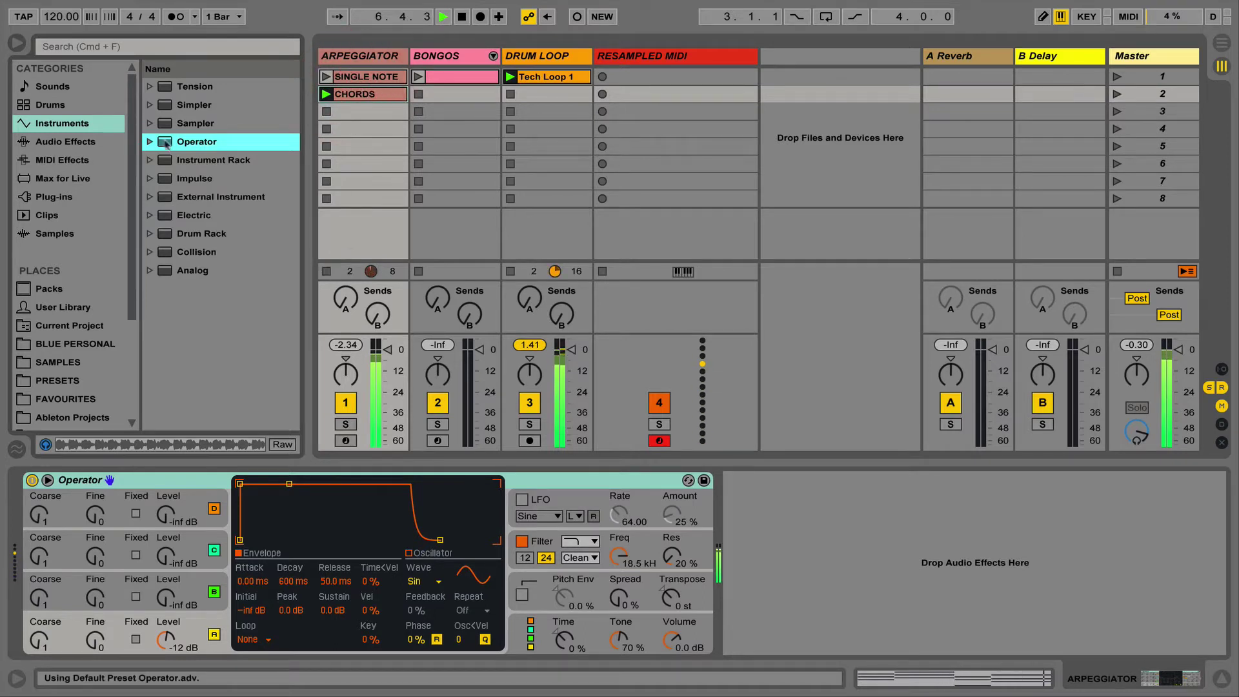
Add the Arpeggiator MIDI effect before Operator on the ARPEGGIATOR track and hide the browser
{"action": "left_click", "coordinate": [57, 142]}
{"action": "left_click", "coordinate": [58, 159]}
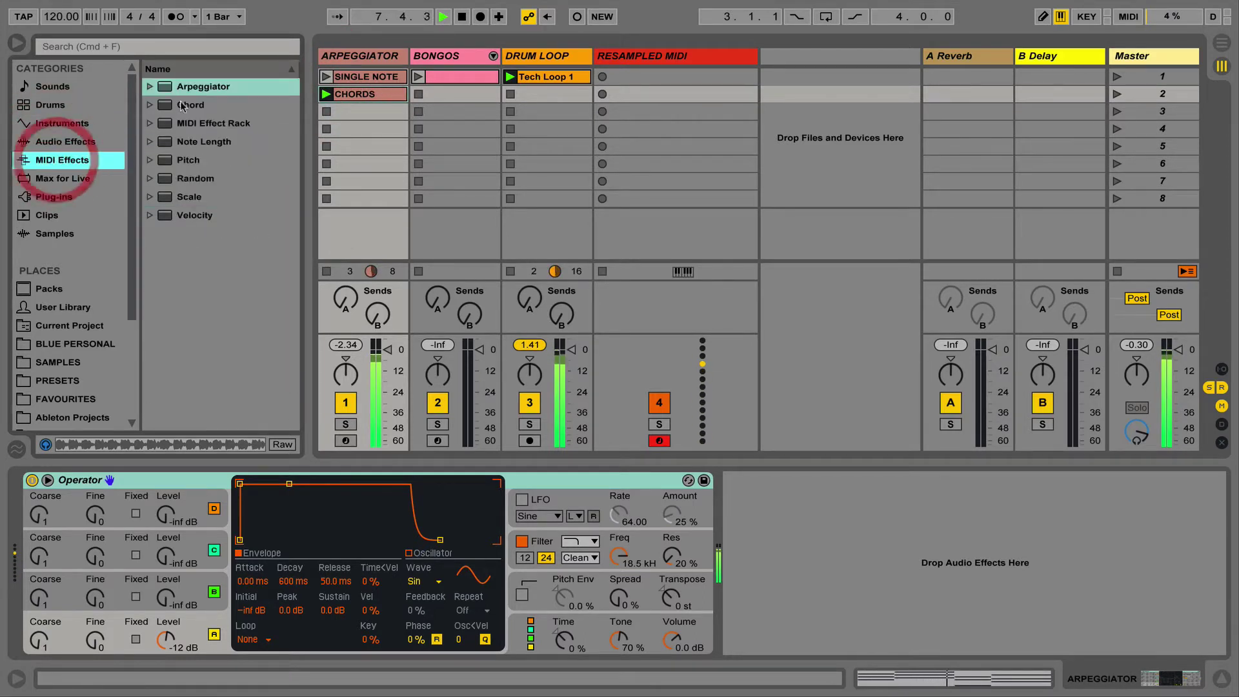
{"action": "left_click_drag", "start_coordinate": [197, 86], "coordinate": [342, 94]}
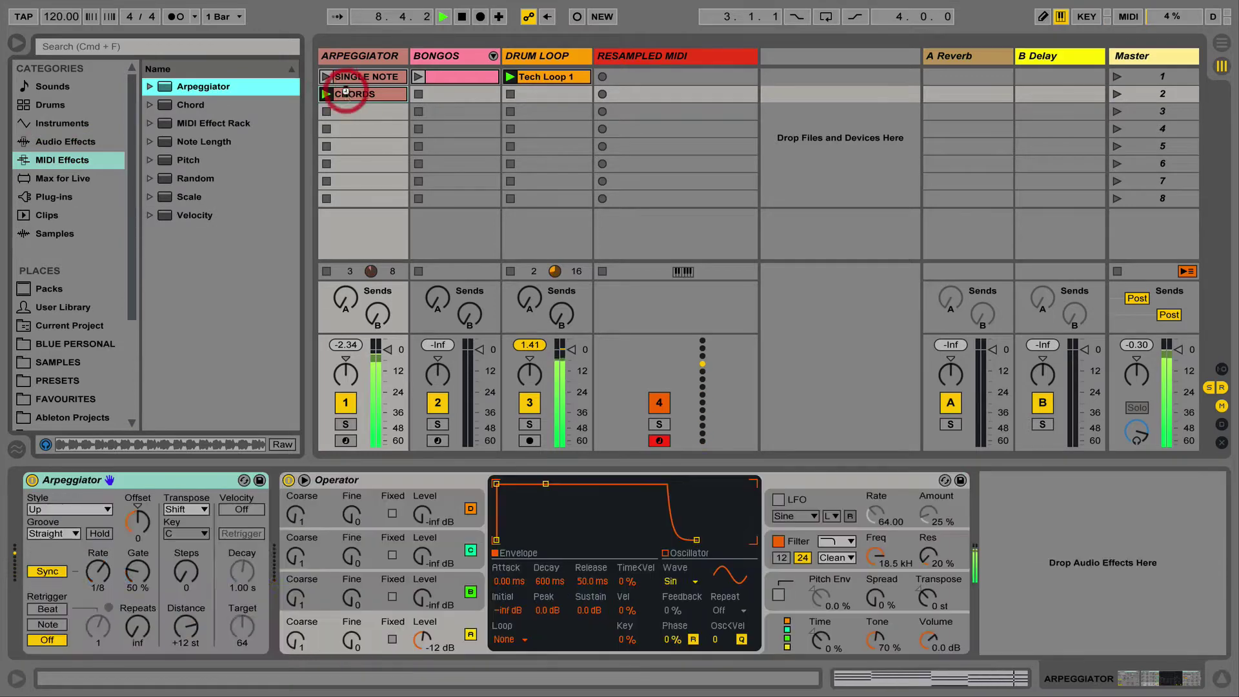
{"action": "left_click", "coordinate": [16, 43]}
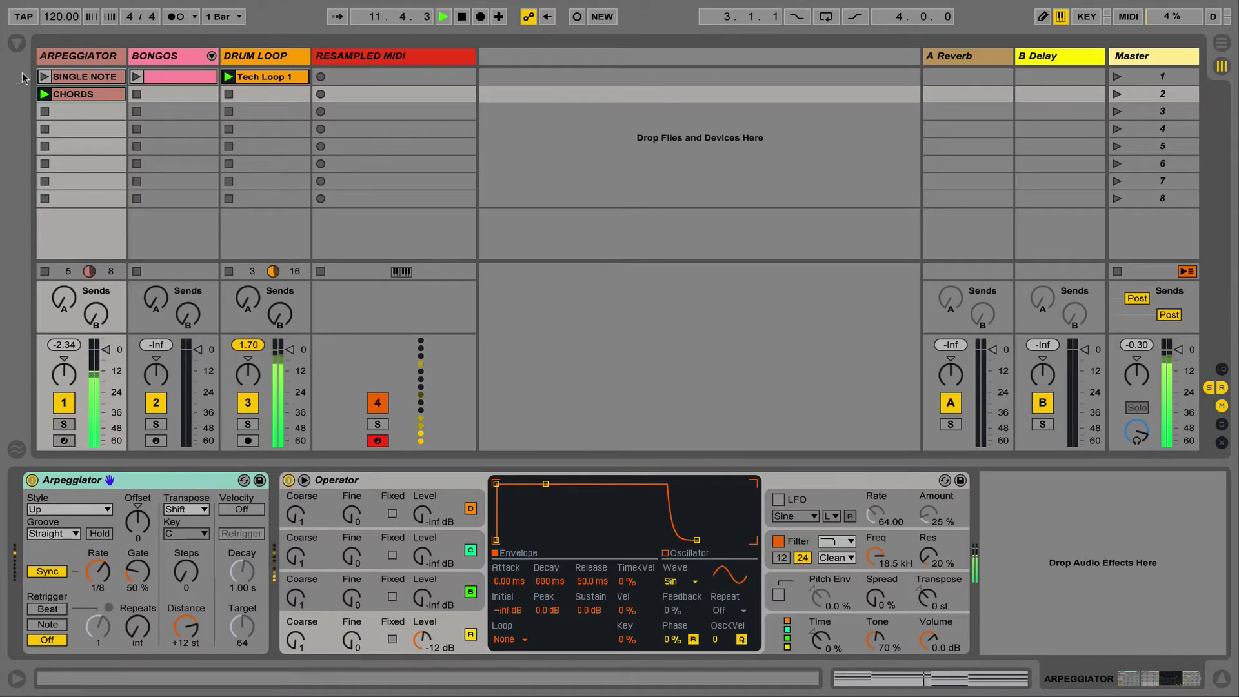
Listen to the arpeggiated SINGLE NOTE clip, return to the CHORDS clip and show the ARPEGGIATOR track's devices
{"action": "left_click", "coordinate": [42, 76]}
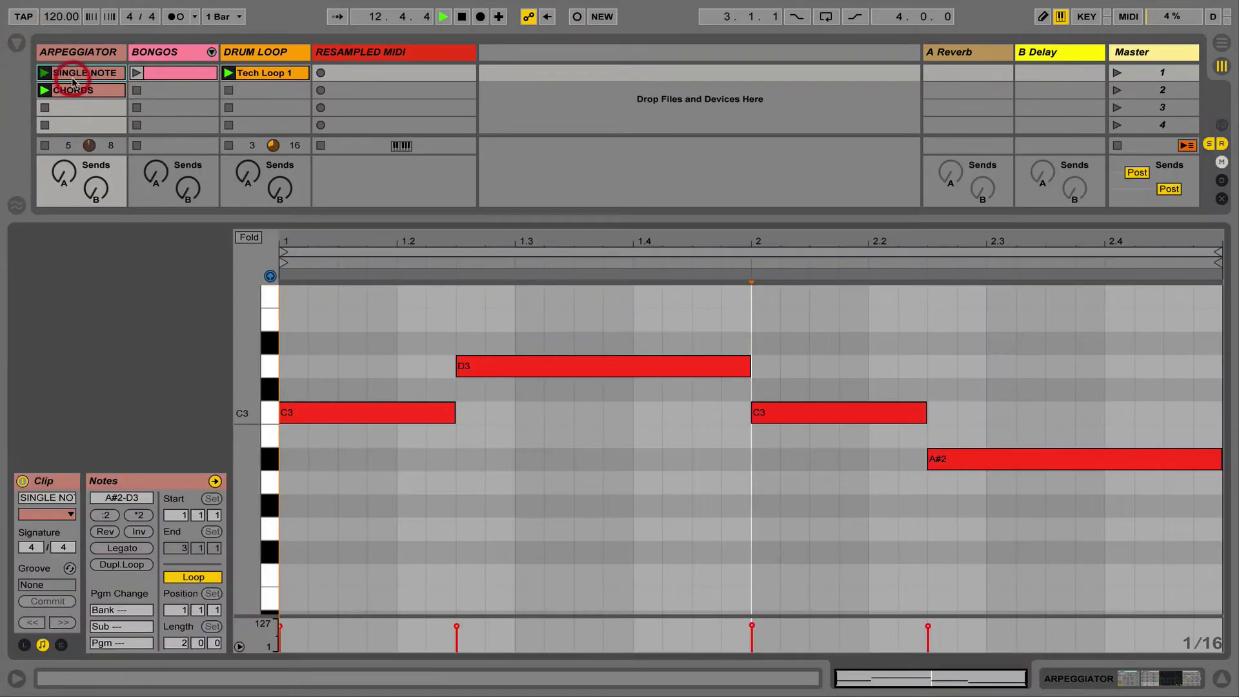
{"action": "left_click", "coordinate": [74, 80]}
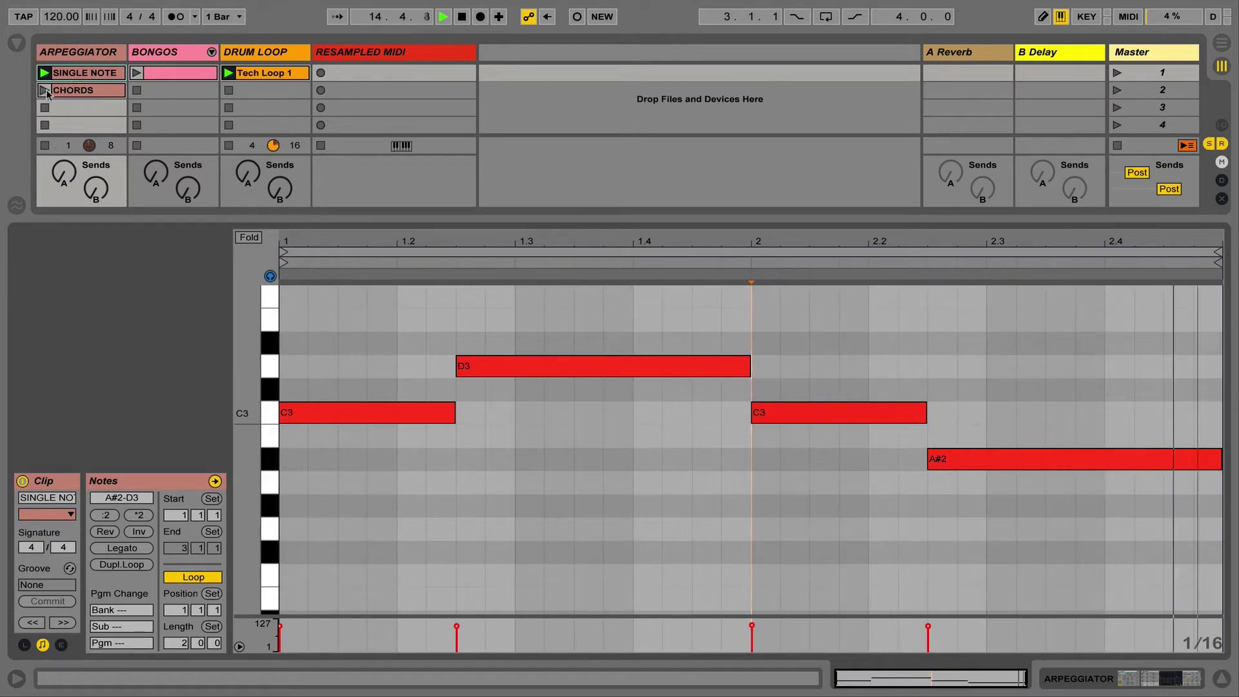
{"action": "left_click", "coordinate": [45, 90]}
{"action": "left_click", "coordinate": [56, 56]}
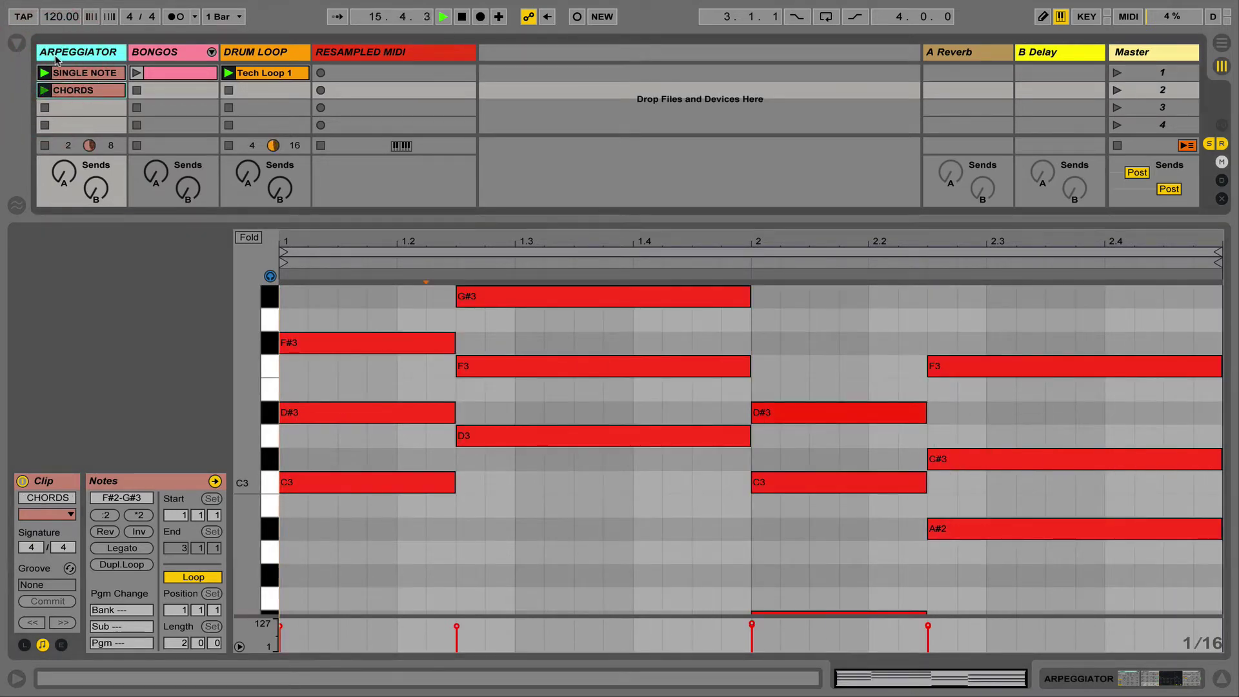
{"action": "double_click", "coordinate": [56, 56]}
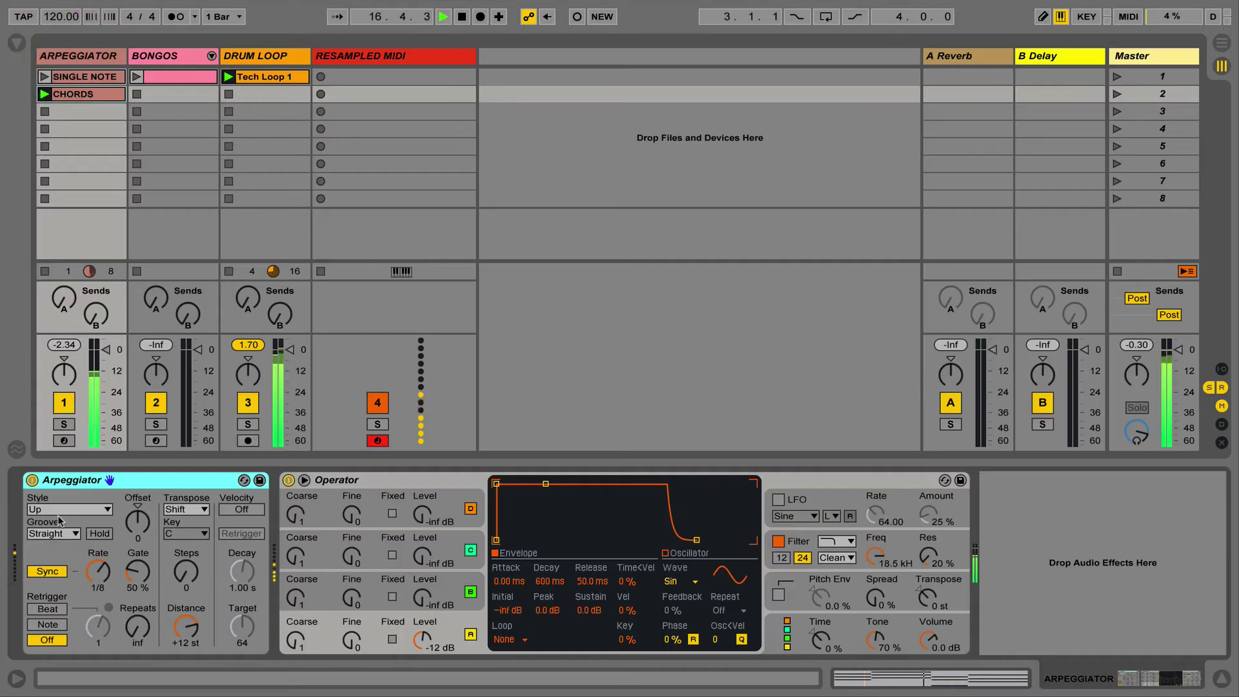
Set the Arpeggiator's style to Down
{"action": "left_click", "coordinate": [97, 567]}
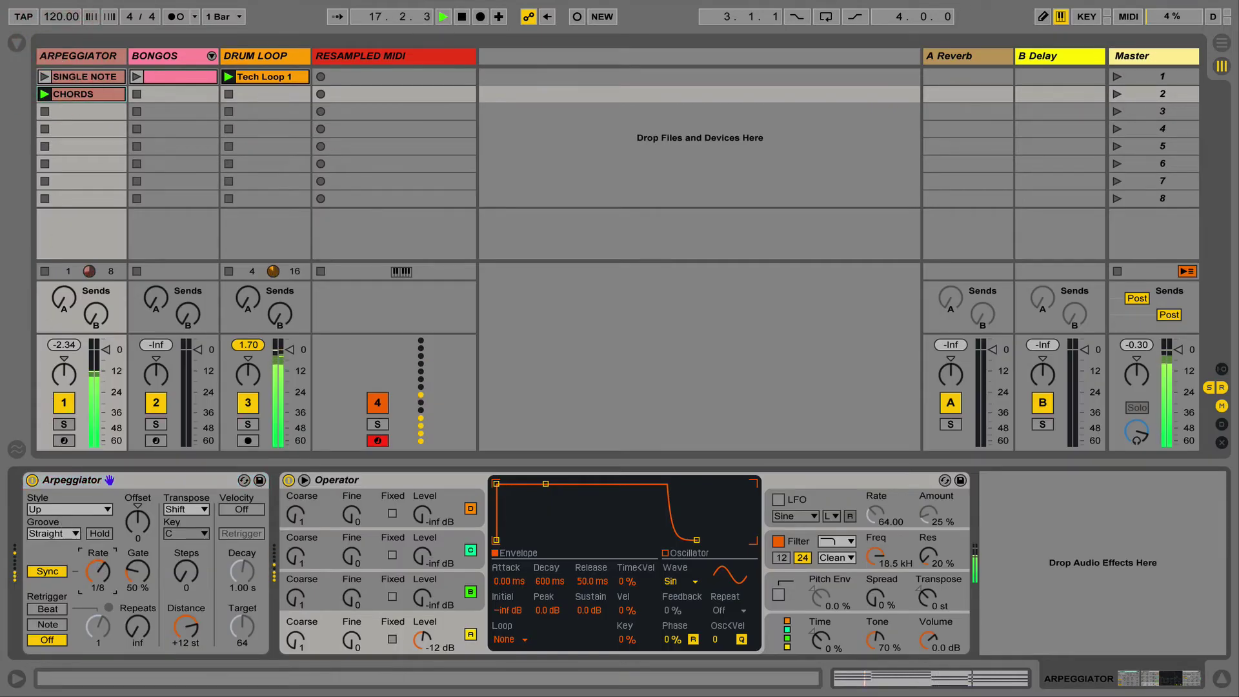
{"action": "left_click", "coordinate": [75, 509]}
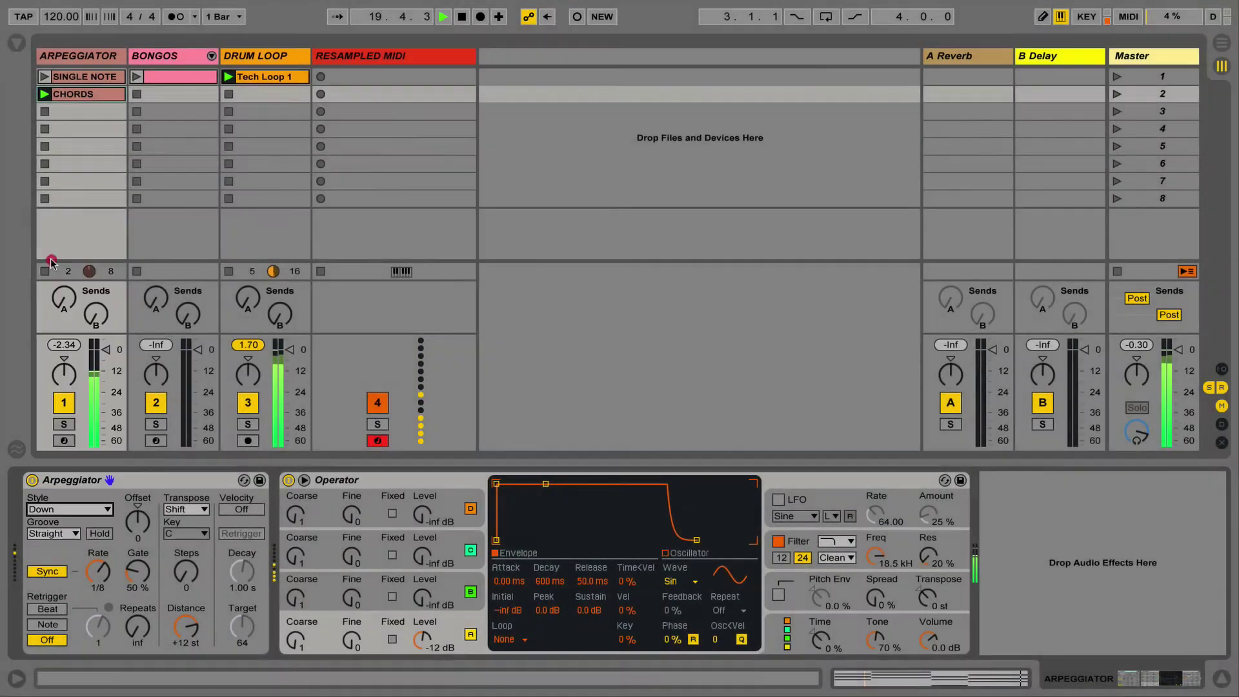
{"action": "left_click", "coordinate": [57, 258]}
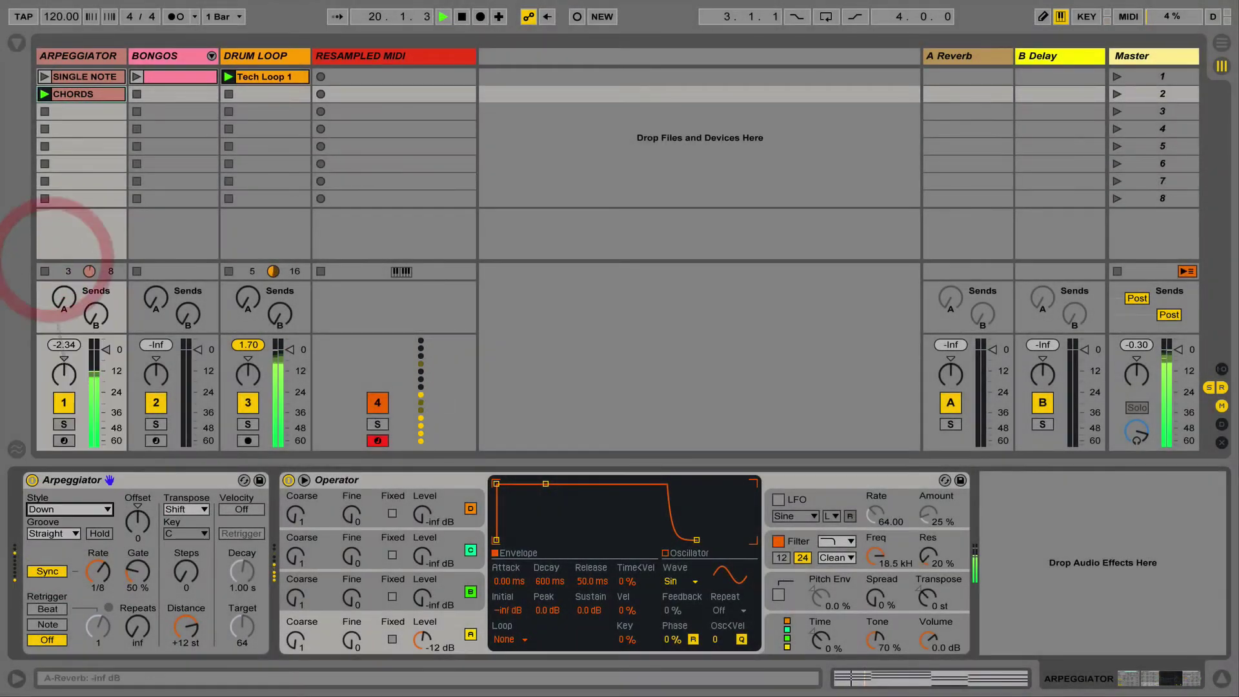
Try the UpDown, Up & Down, Down & Up and Converge styles on the Arpeggiator
{"action": "left_click", "coordinate": [70, 506]}
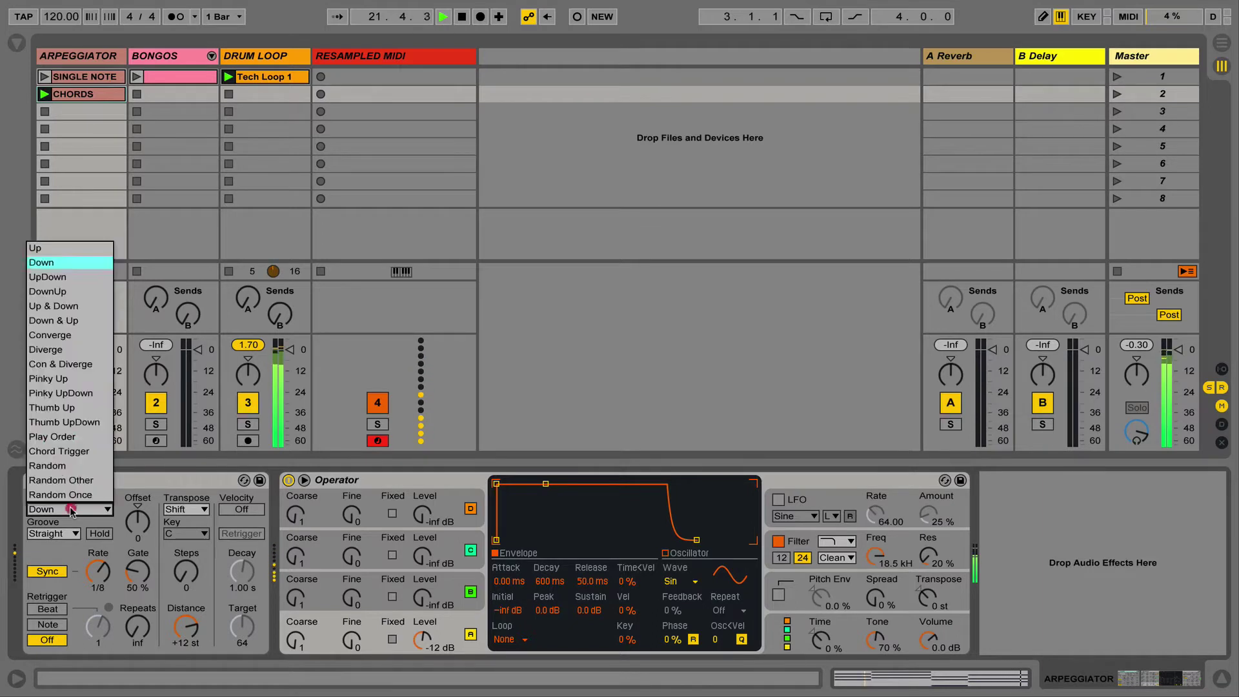
{"action": "left_click", "coordinate": [35, 281]}
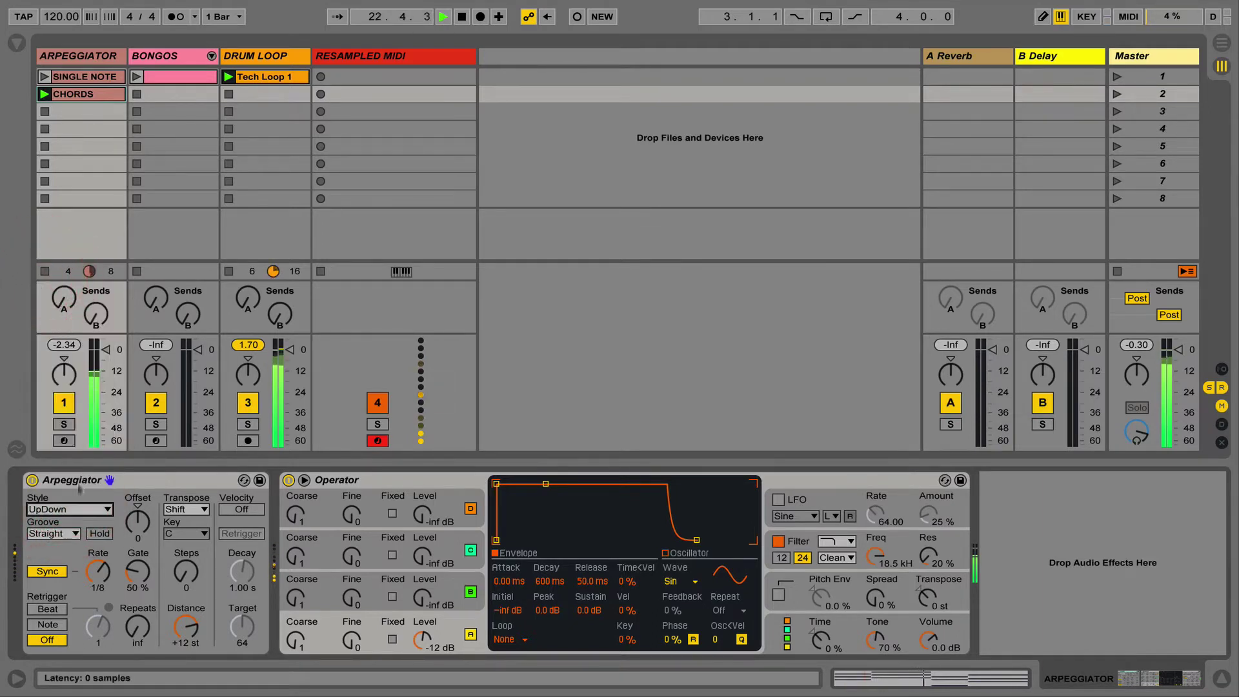
{"action": "left_click", "coordinate": [70, 509]}
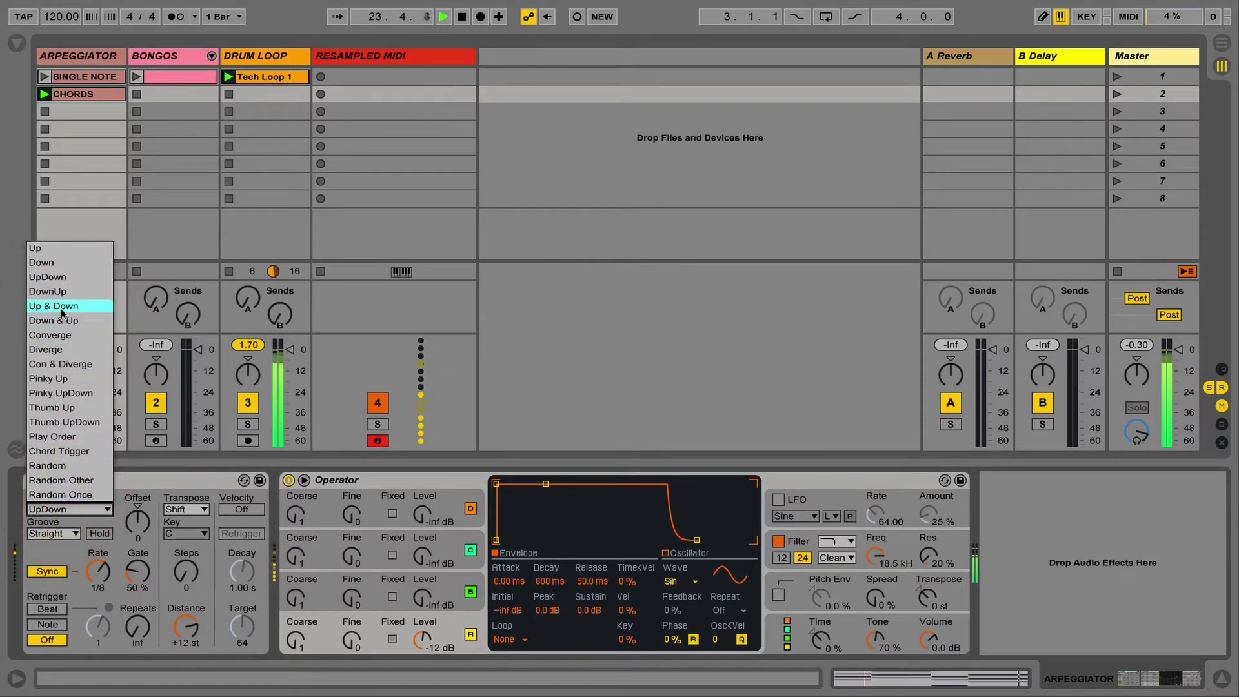
{"action": "left_click", "coordinate": [62, 307]}
{"action": "left_click", "coordinate": [59, 510]}
{"action": "left_click", "coordinate": [42, 321]}
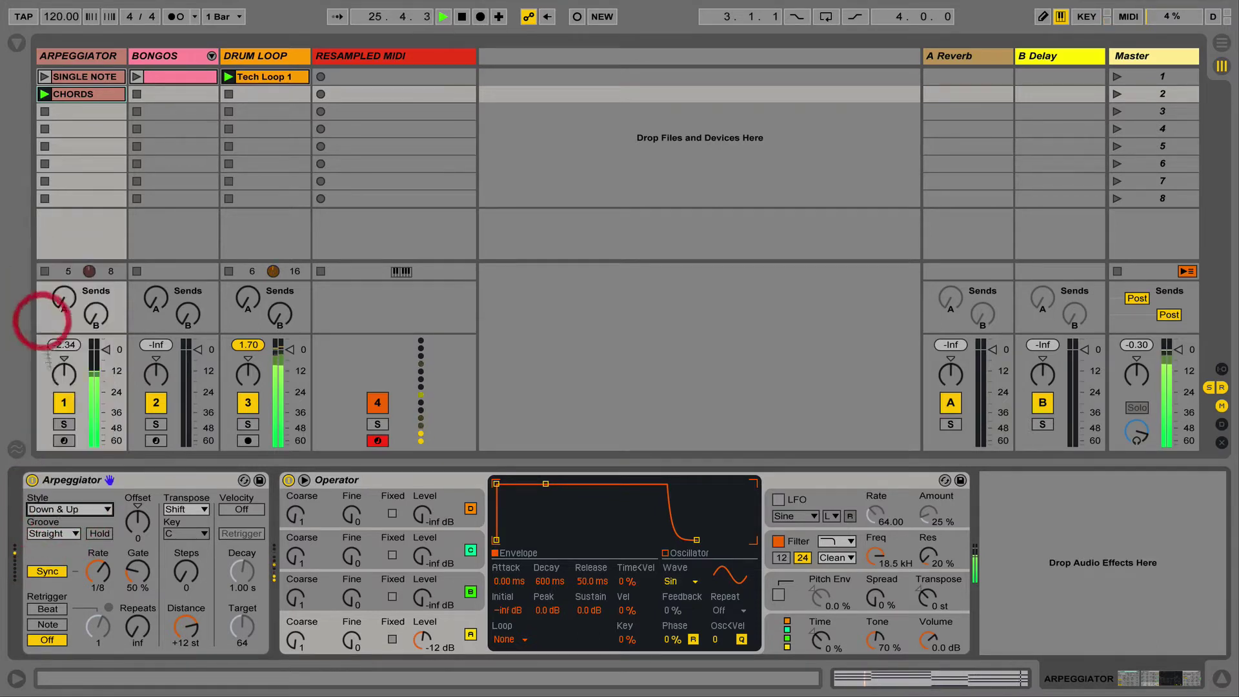
{"action": "left_click", "coordinate": [76, 508]}
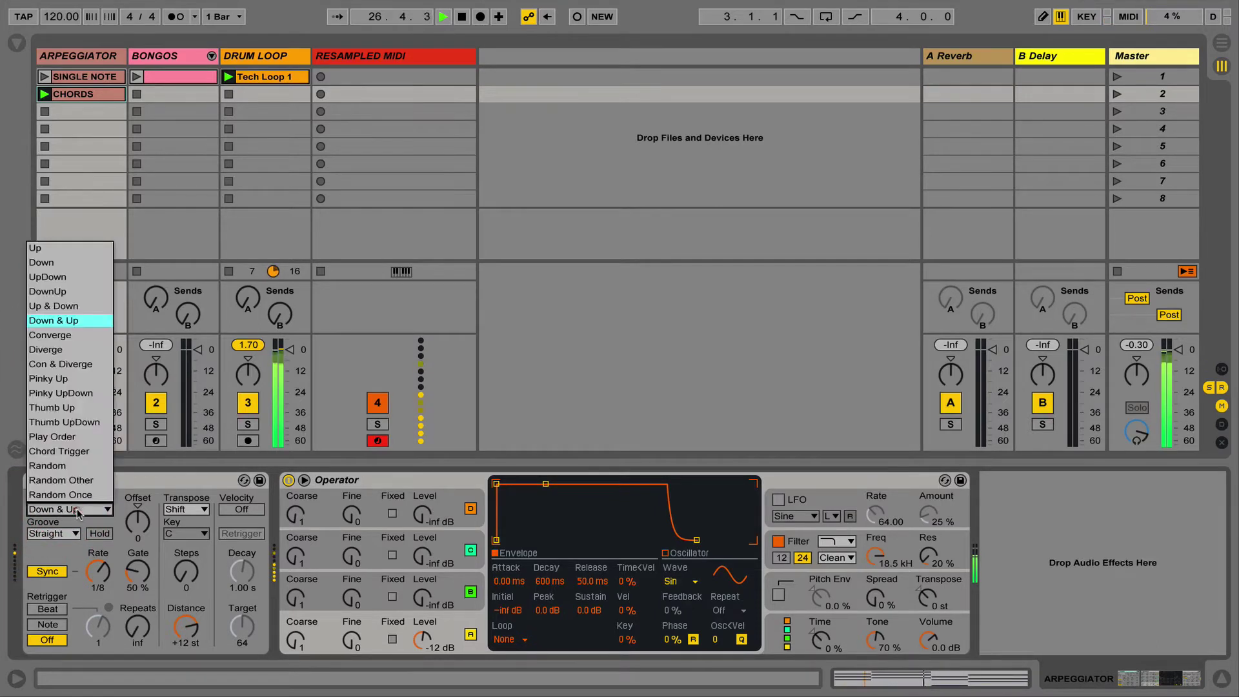
{"action": "left_click", "coordinate": [68, 337]}
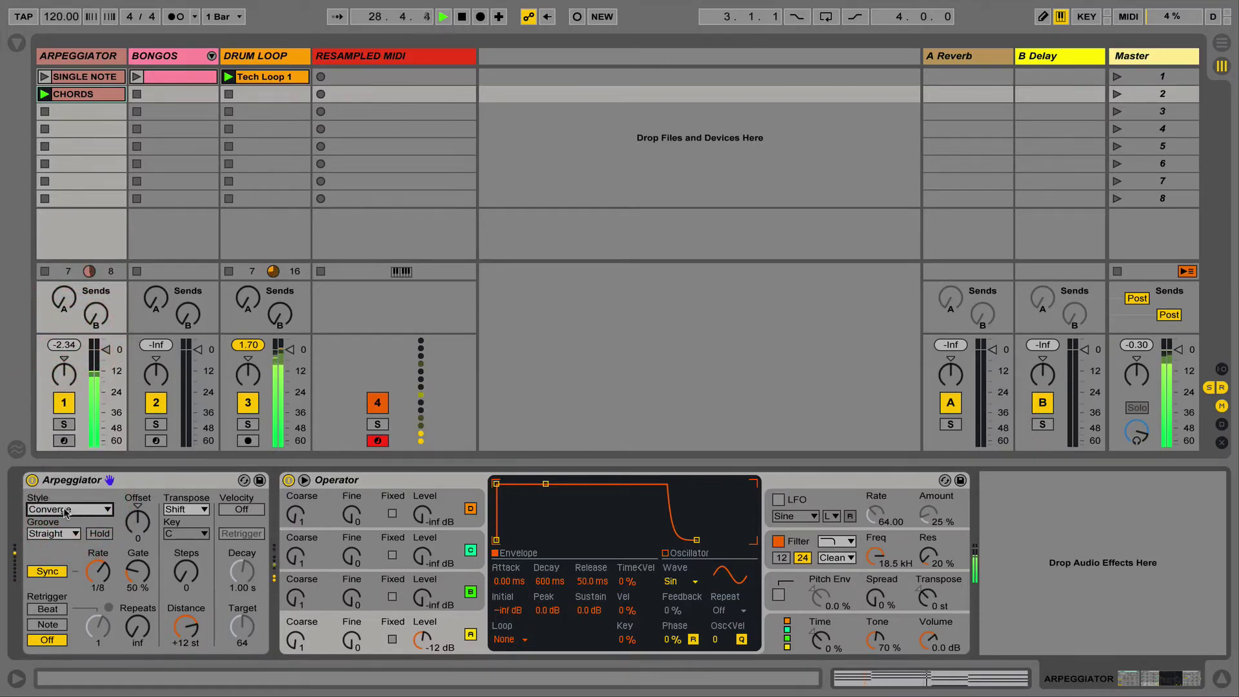
Audition the Arpeggiator styles after Converge, including Pinky UpDown, and settle on Thumb UpDown
{"action": "key", "text": "Down"}
{"action": "key", "text": "Down"}
{"action": "key", "text": "Down"}
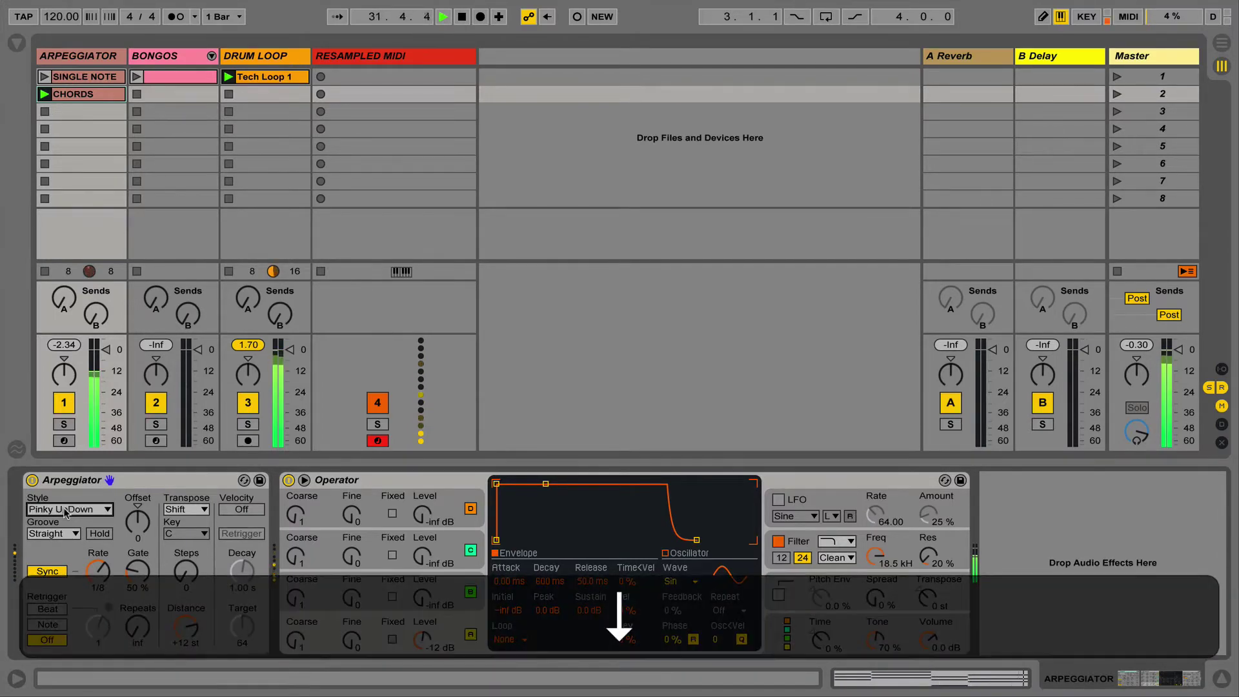
{"action": "key", "text": "Down"}
{"action": "key", "text": "Down"}
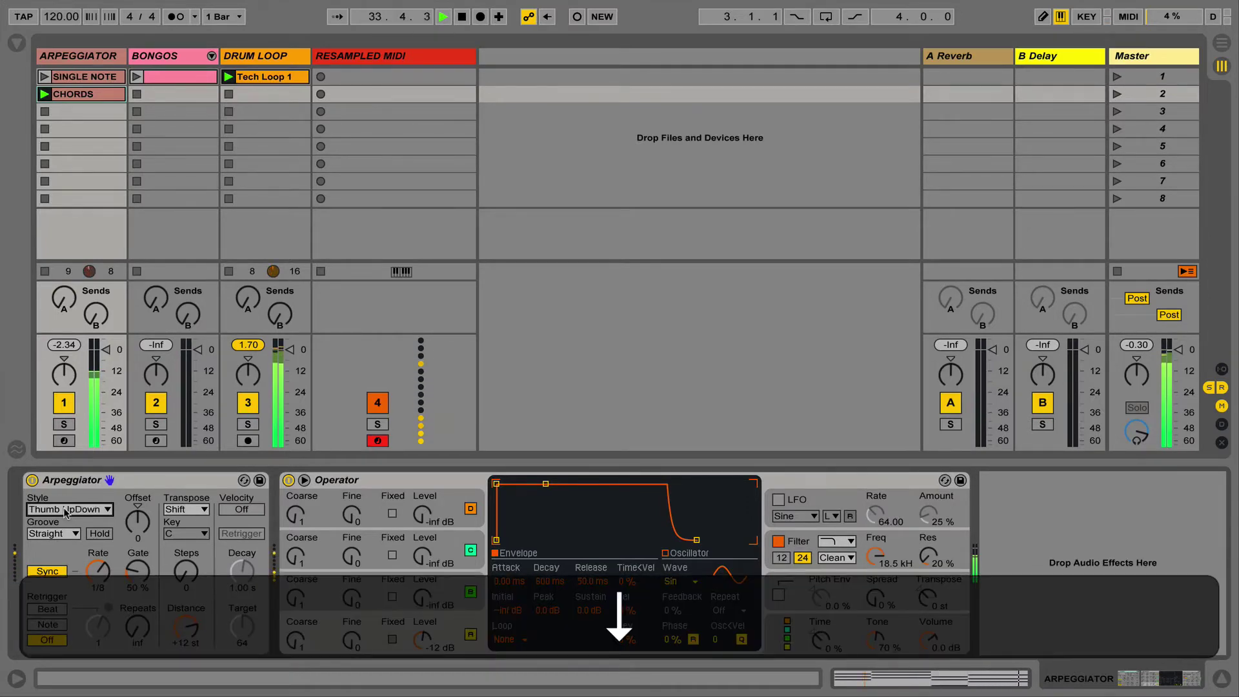
{"action": "key", "text": "Down"}
{"action": "key", "text": "Up"}
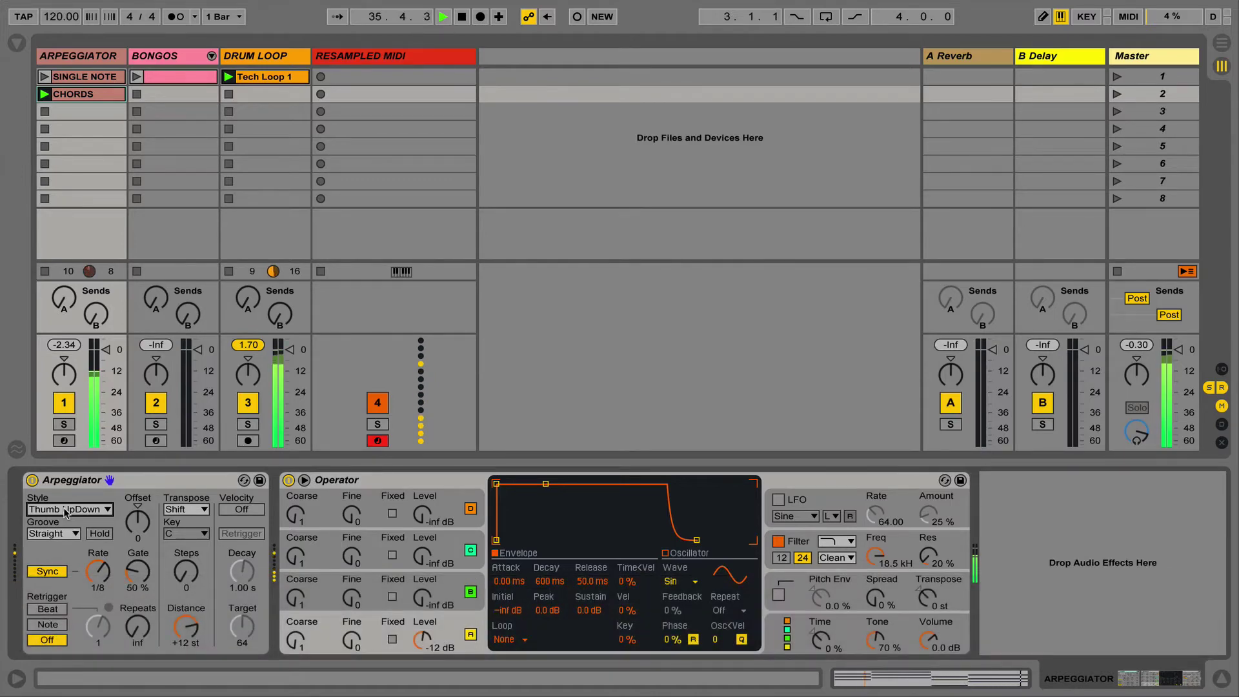
Set the Arpeggiator's style to Chord Trigger
{"action": "left_click", "coordinate": [65, 510]}
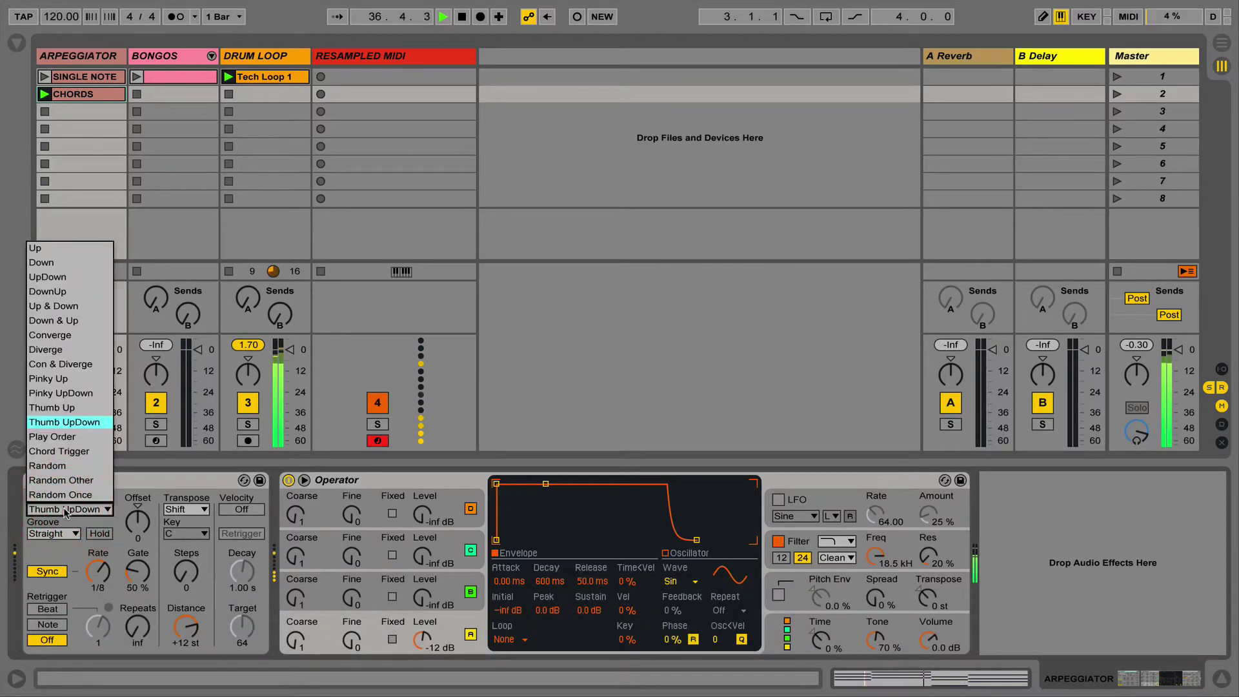
{"action": "left_click", "coordinate": [149, 485]}
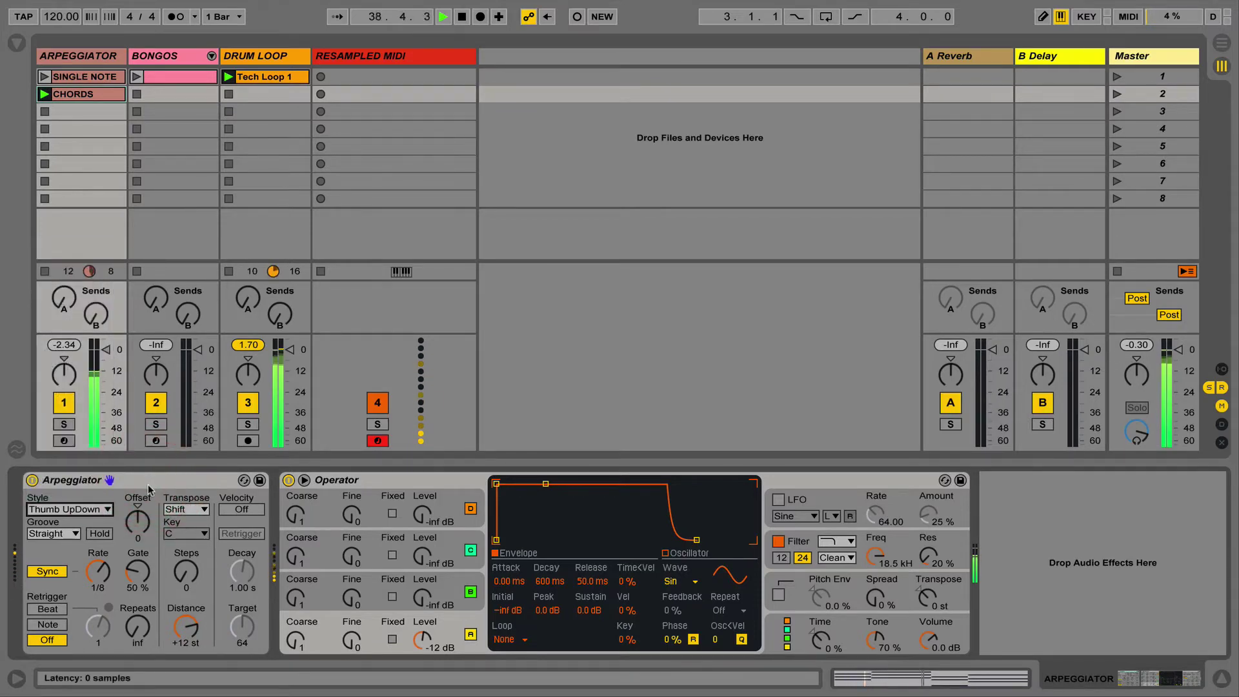
{"action": "left_click", "coordinate": [101, 510]}
{"action": "left_click", "coordinate": [26, 448]}
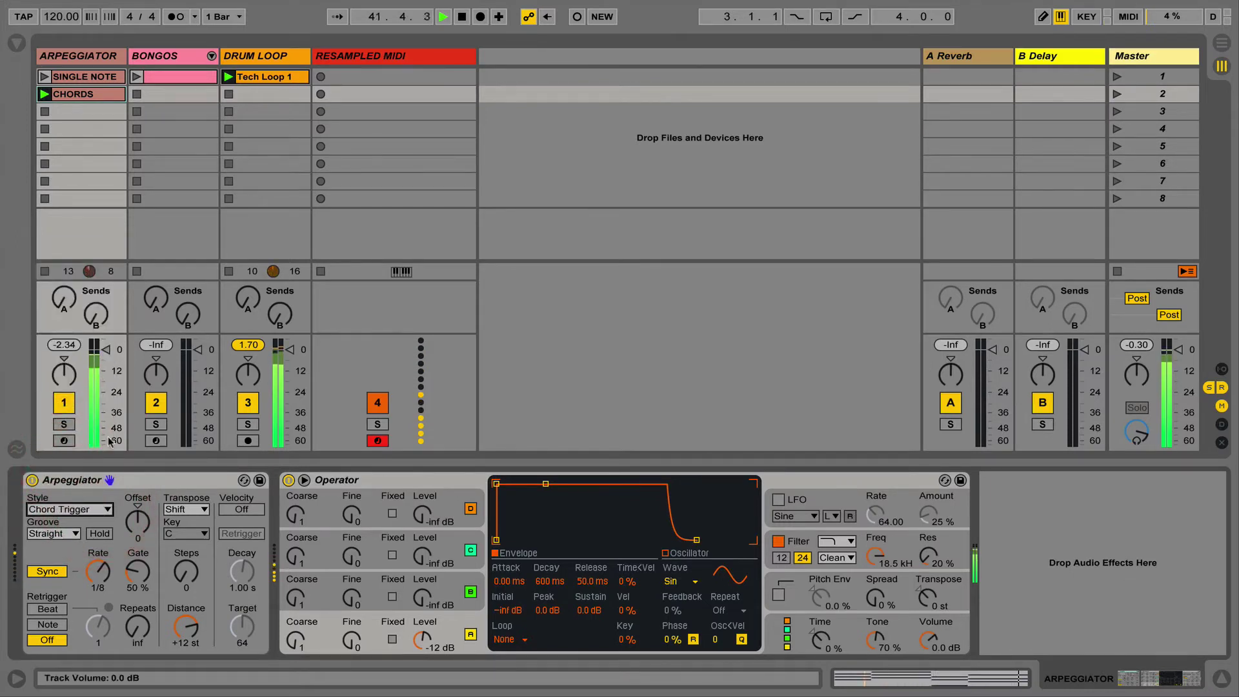
Record the Chord Trigger output into the first RESAMPLED MIDI slot and compare it with the notes of the CHORDS clip
{"action": "left_click", "coordinate": [321, 77]}
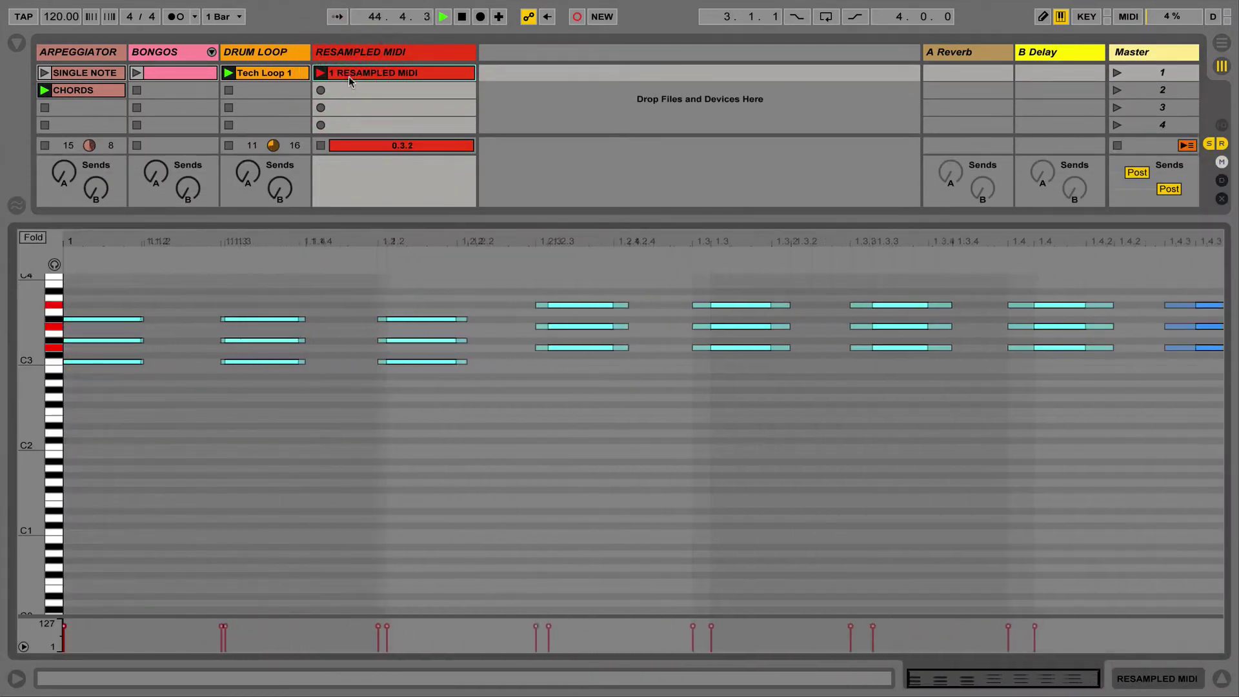
{"action": "left_click", "coordinate": [68, 90]}
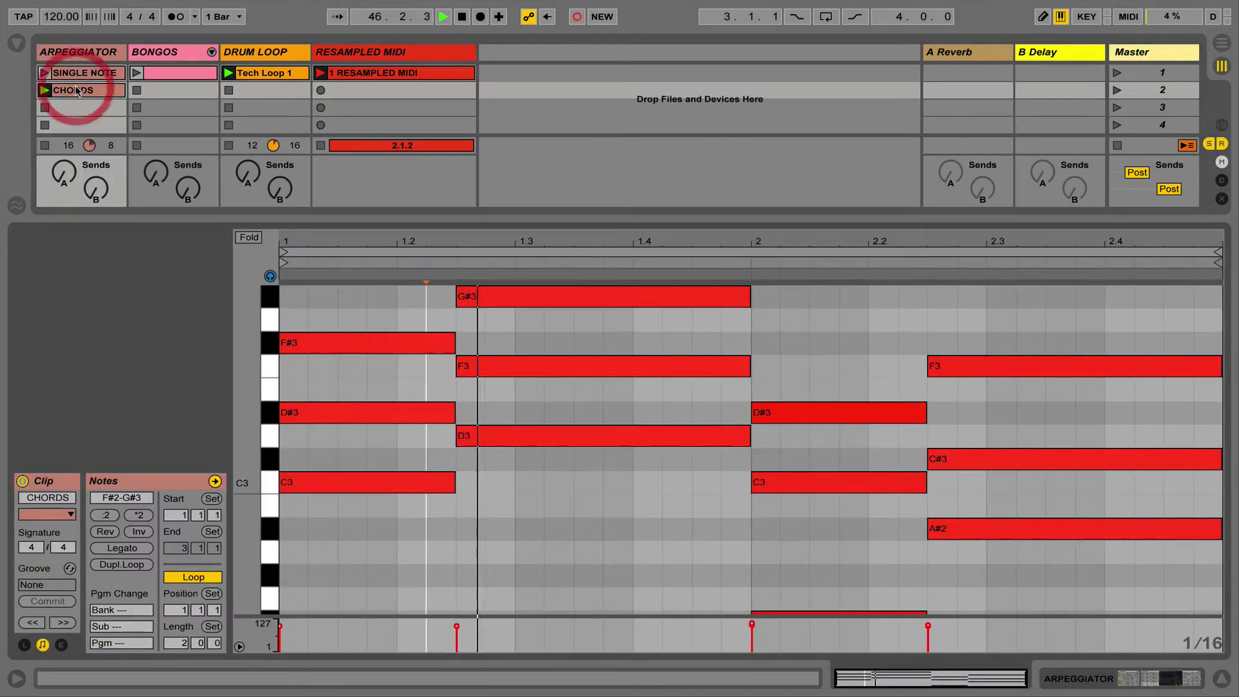
{"action": "double_click", "coordinate": [78, 52]}
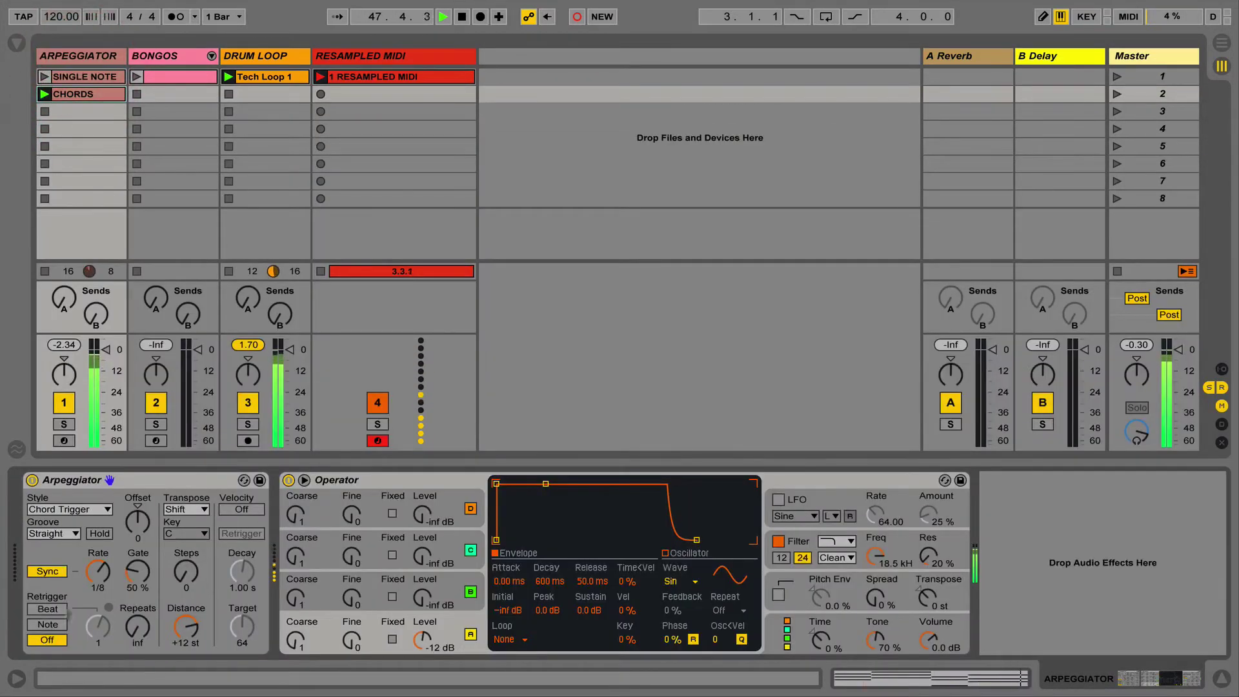
Set the Arpeggiator's style to Random and record its output into the second RESAMPLED MIDI slot
{"action": "left_click", "coordinate": [56, 509]}
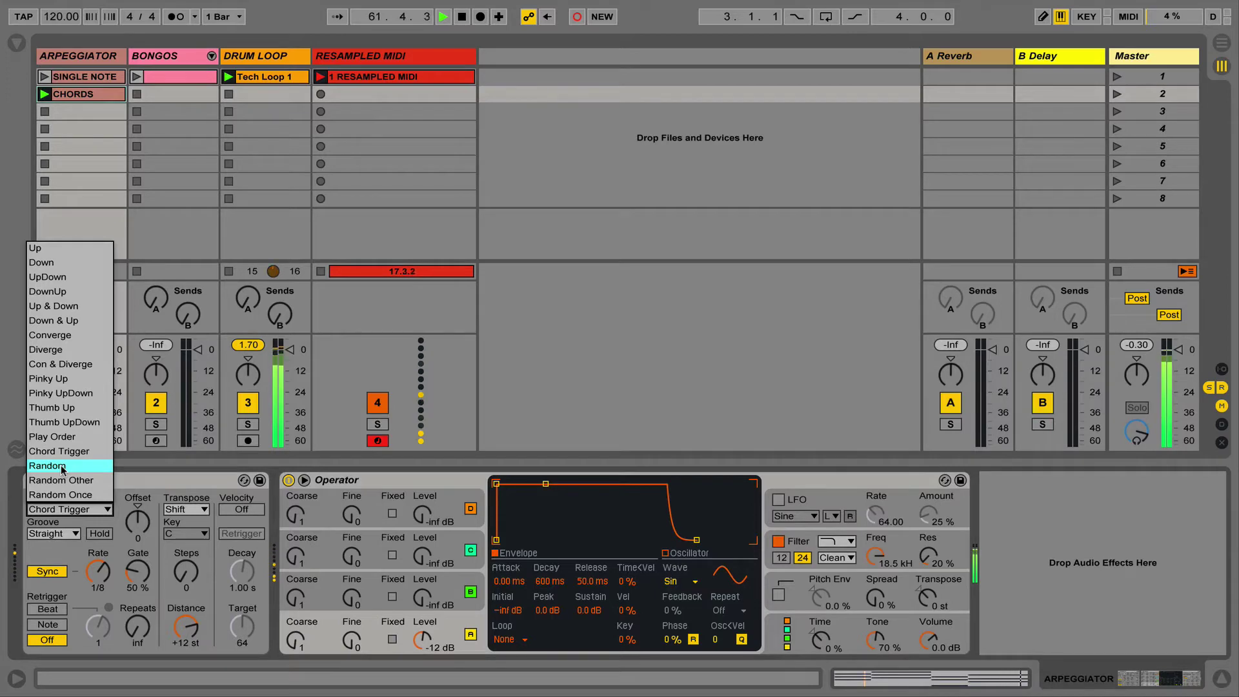
{"action": "left_click", "coordinate": [63, 466]}
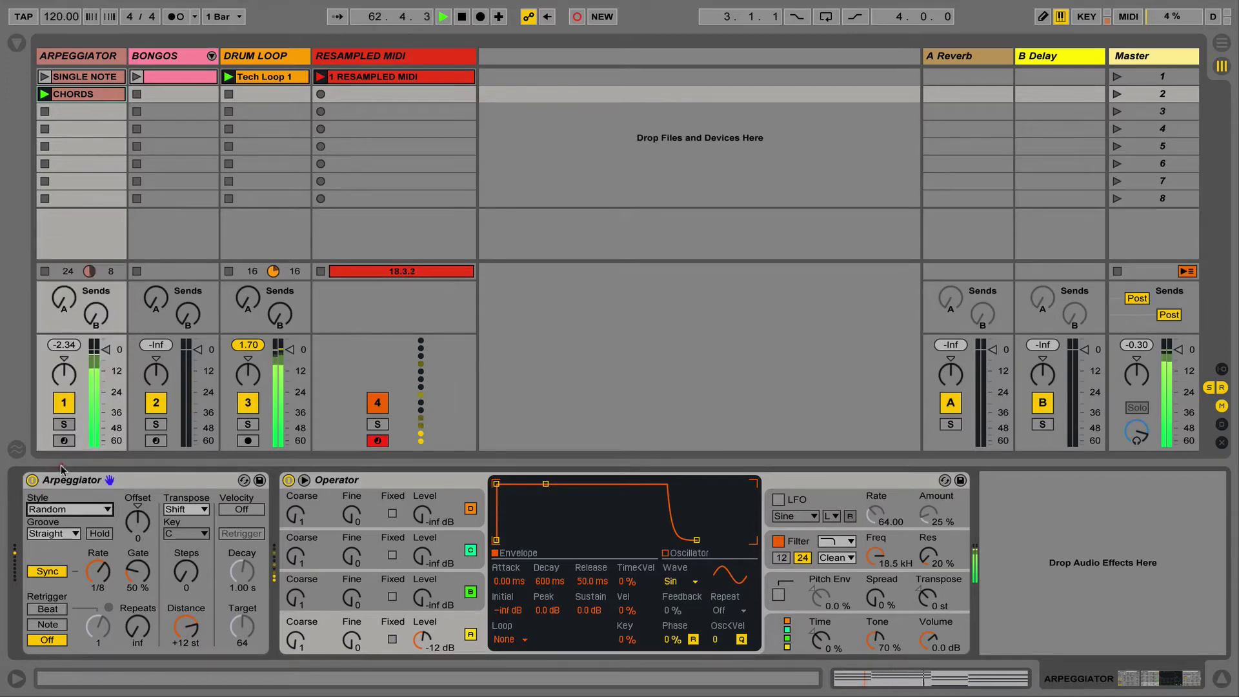
{"action": "double_click", "coordinate": [367, 79]}
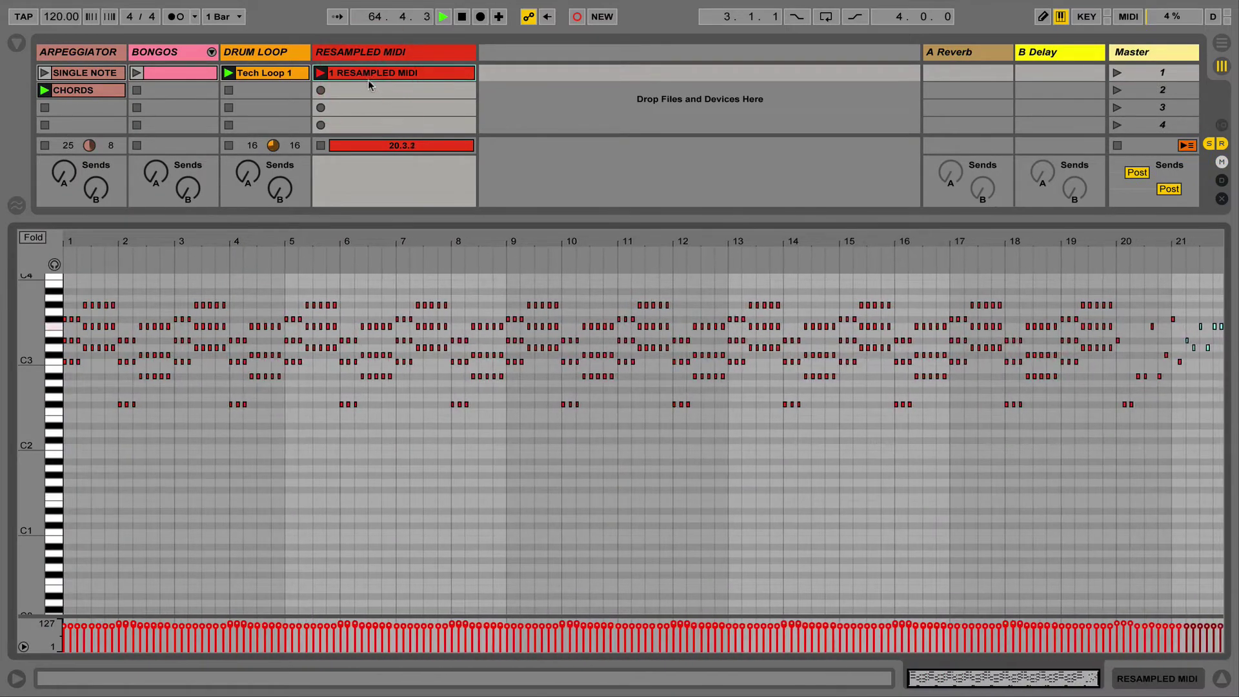
{"action": "left_click", "coordinate": [319, 91]}
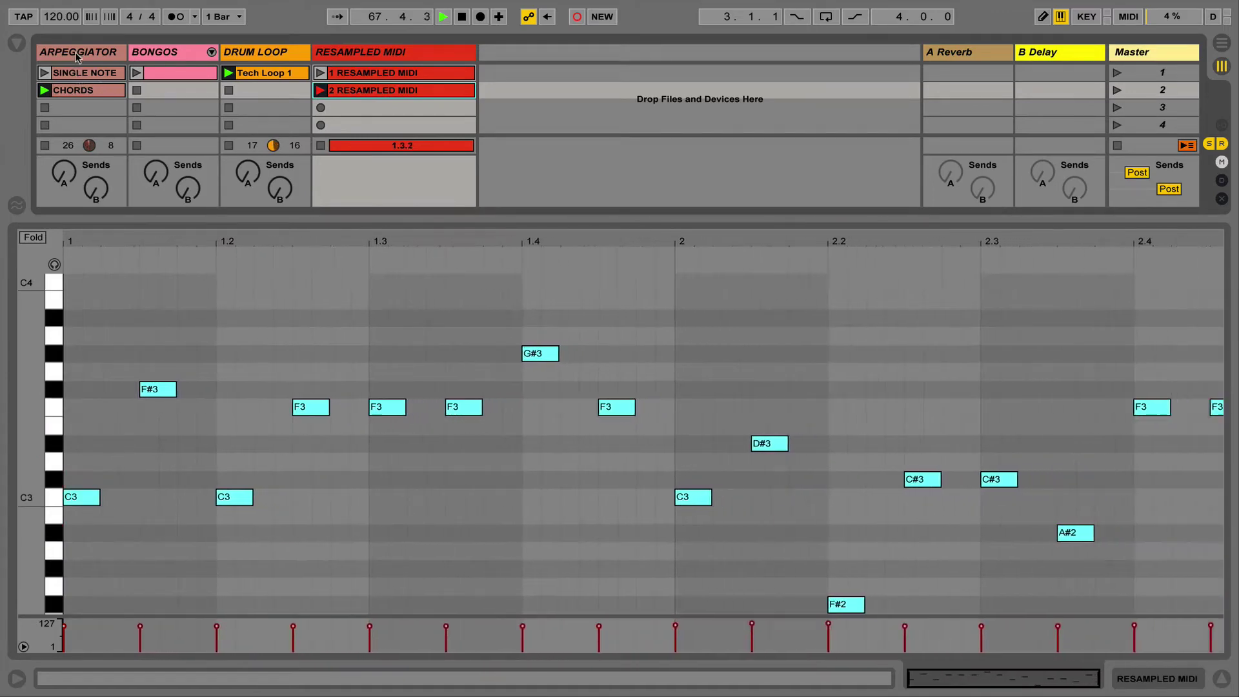
Set the Arpeggiator's style to Random Other and record its output into the third RESAMPLED MIDI slot
{"action": "left_click", "coordinate": [76, 54]}
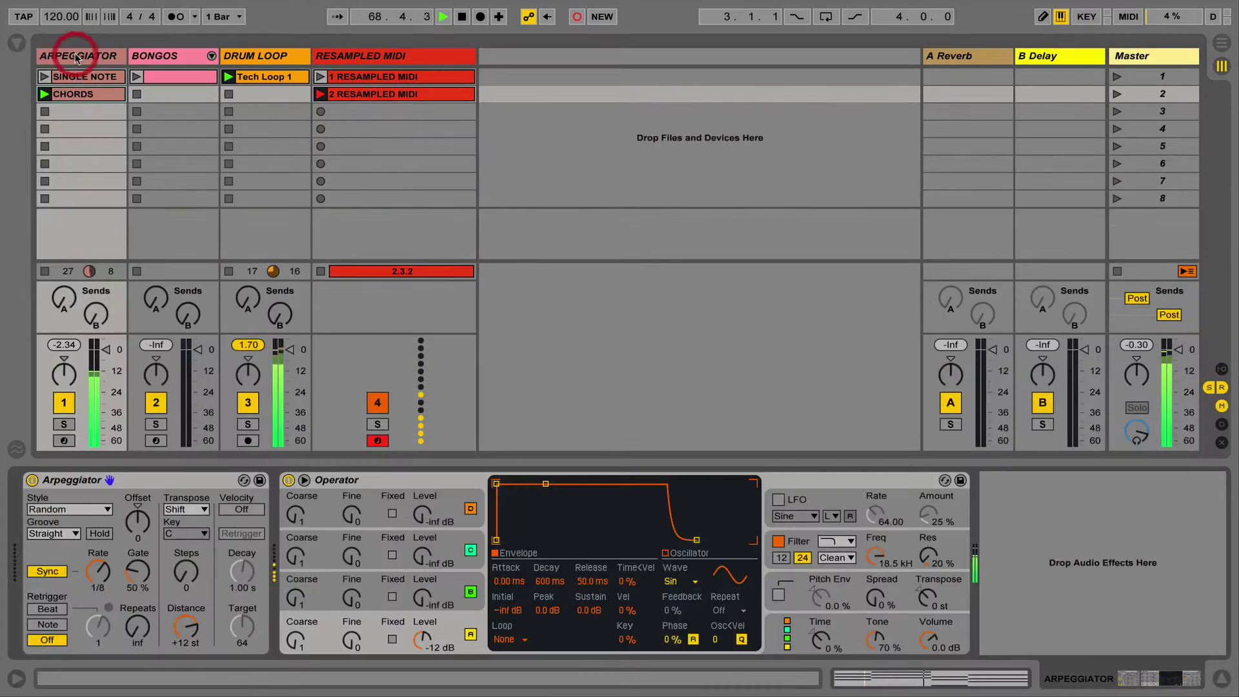
{"action": "left_click", "coordinate": [45, 509]}
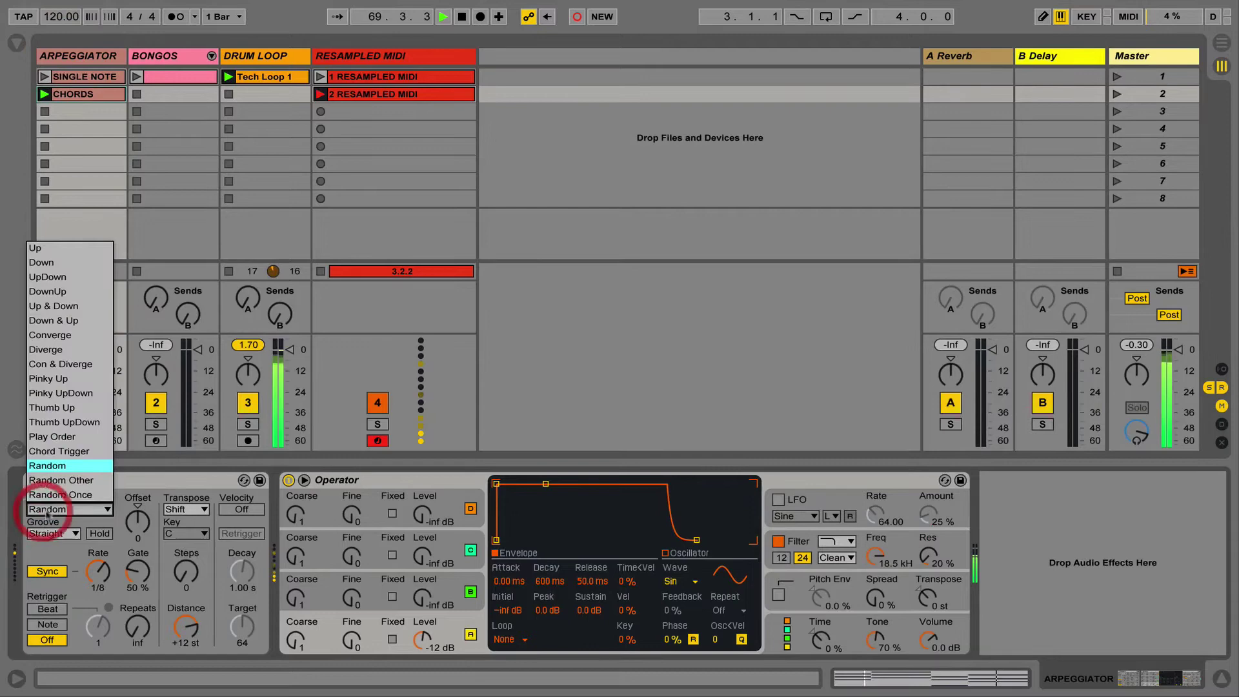
{"action": "left_click", "coordinate": [41, 478]}
{"action": "left_click", "coordinate": [321, 112]}
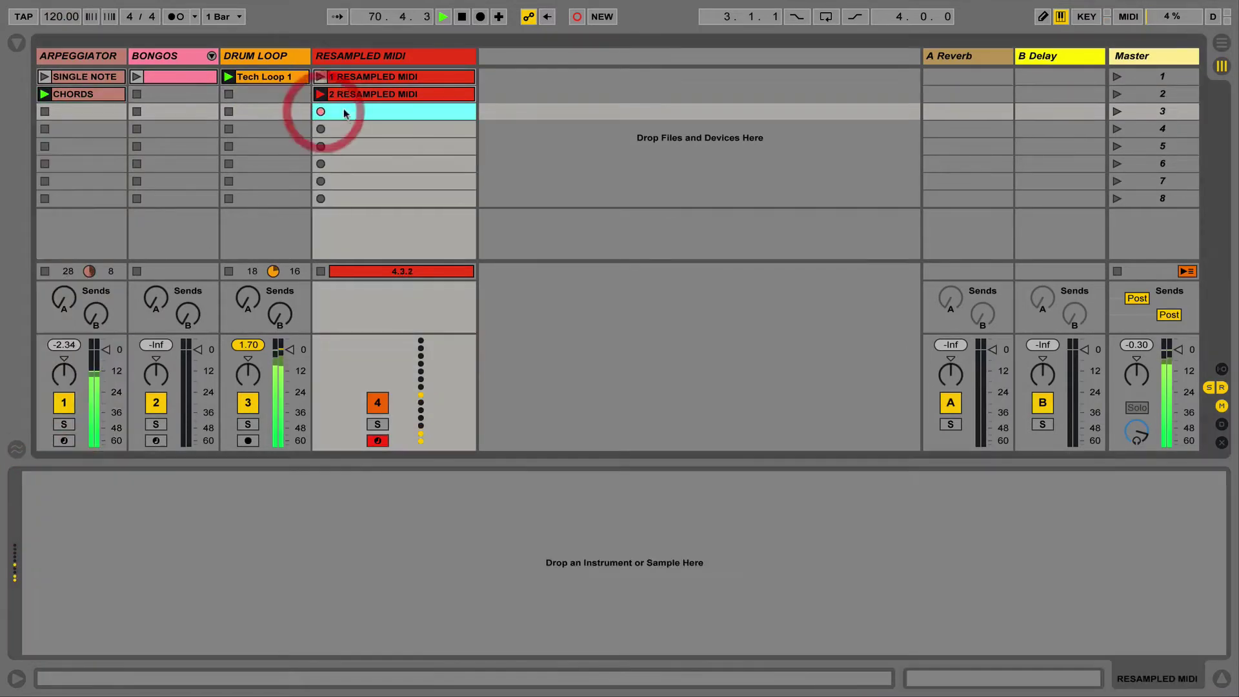
{"action": "left_click", "coordinate": [332, 110]}
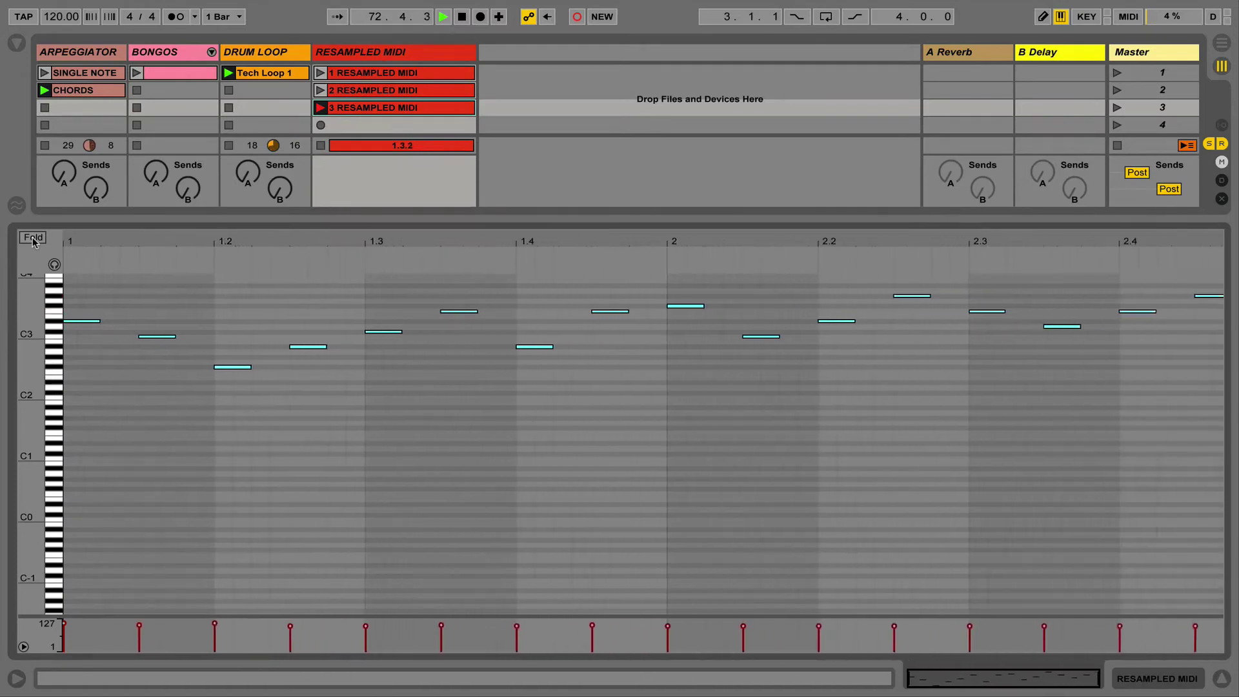
Set the Arpeggiator's style to Random Once, record it into the fourth RESAMPLED MIDI slot and fold the clip's note view
{"action": "left_click", "coordinate": [65, 51]}
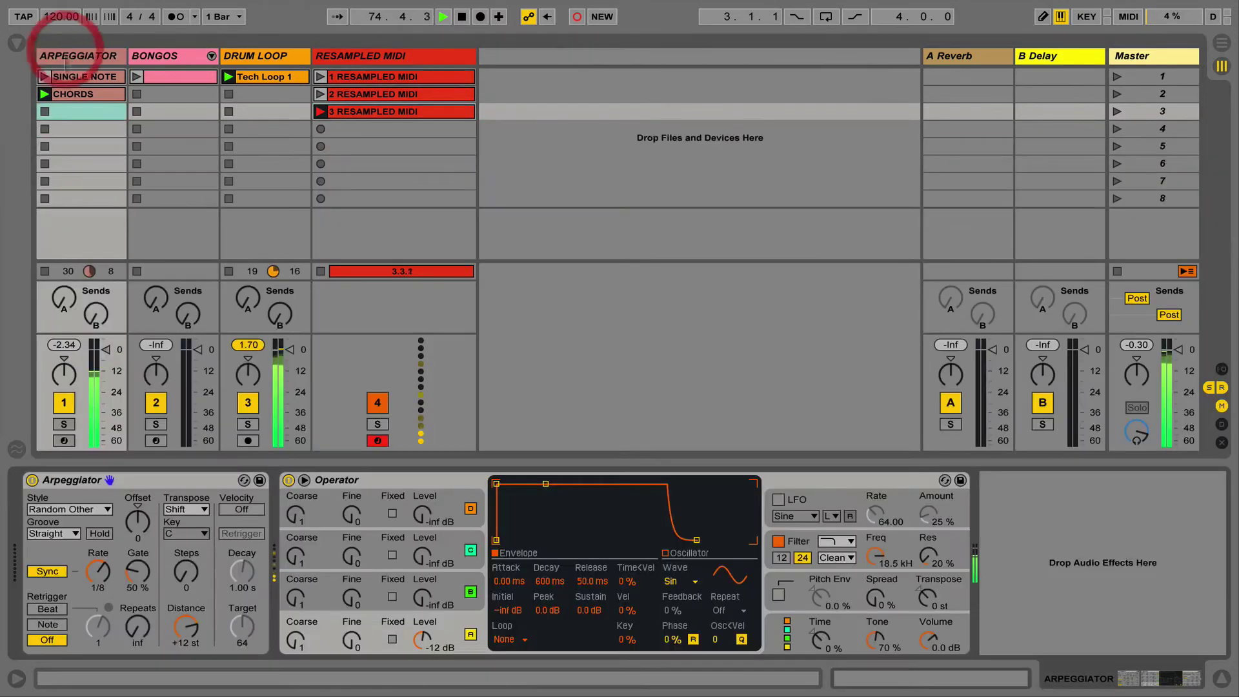
{"action": "left_click", "coordinate": [55, 509]}
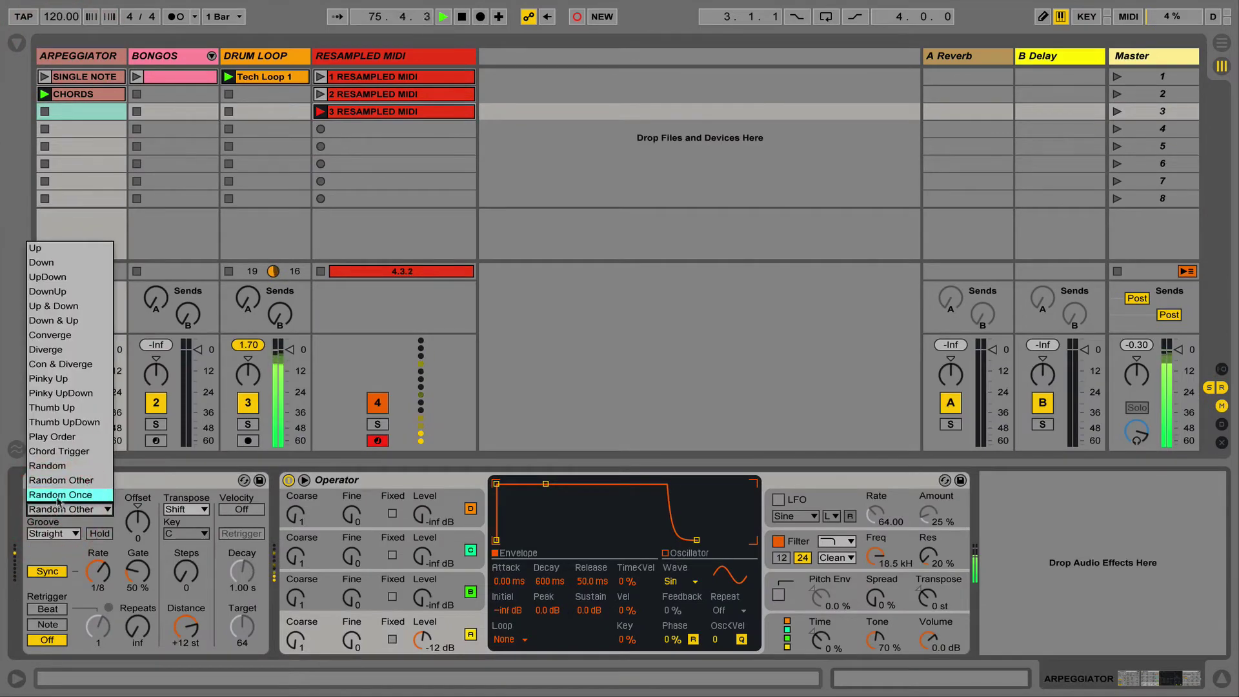
{"action": "left_click", "coordinate": [50, 516]}
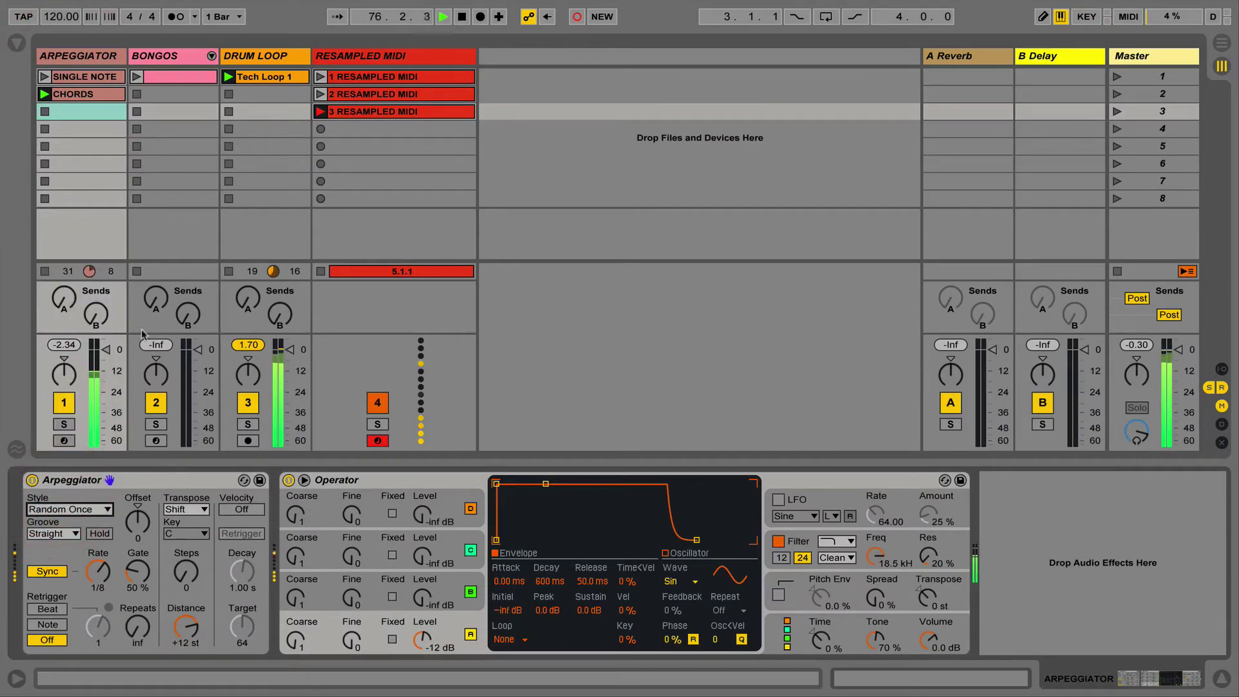
{"action": "left_click", "coordinate": [320, 128]}
{"action": "left_click", "coordinate": [359, 134]}
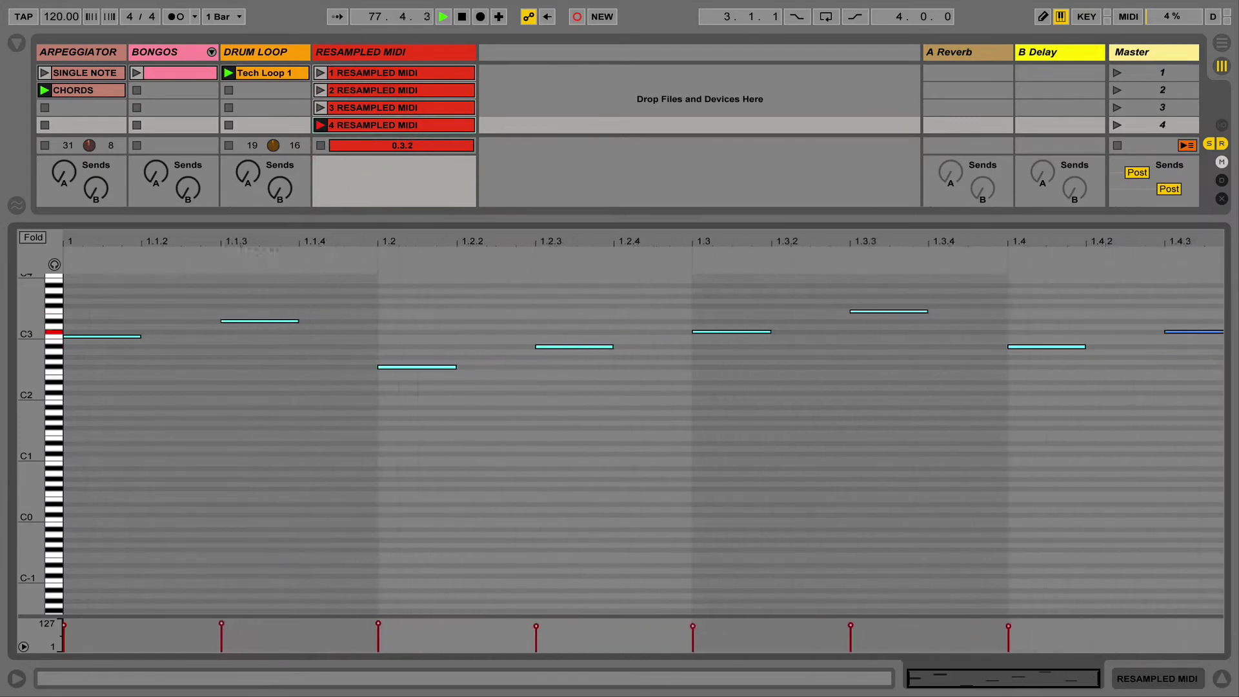
{"action": "left_click", "coordinate": [32, 238]}
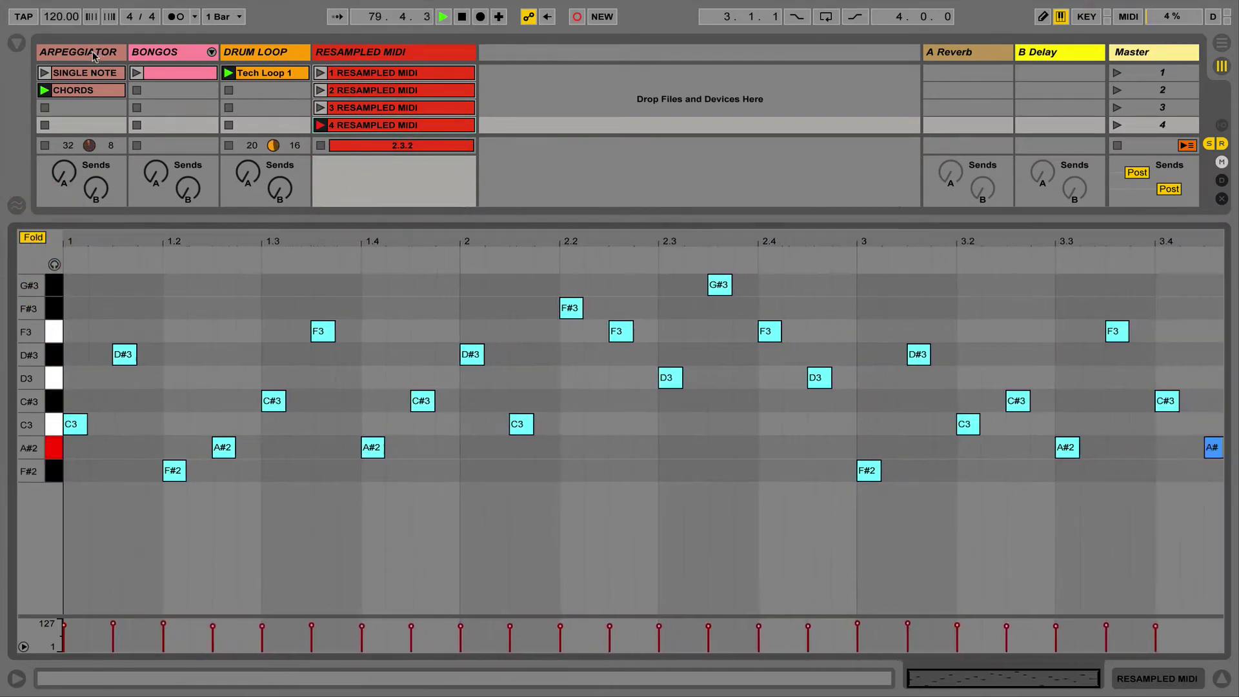
Set the Arpeggiator's rate to 1/12 and its gate to 123 %
{"action": "left_click", "coordinate": [91, 52]}
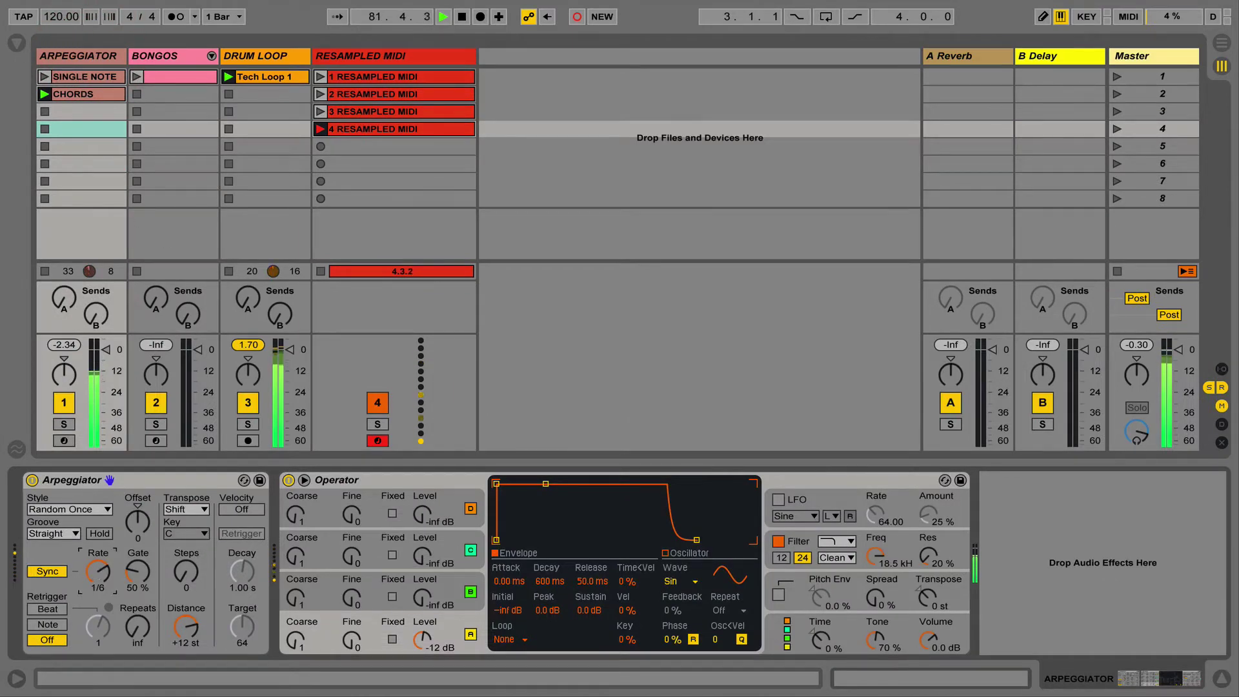
{"action": "left_click_drag", "start_coordinate": [98, 570], "coordinate": [98, 577]}
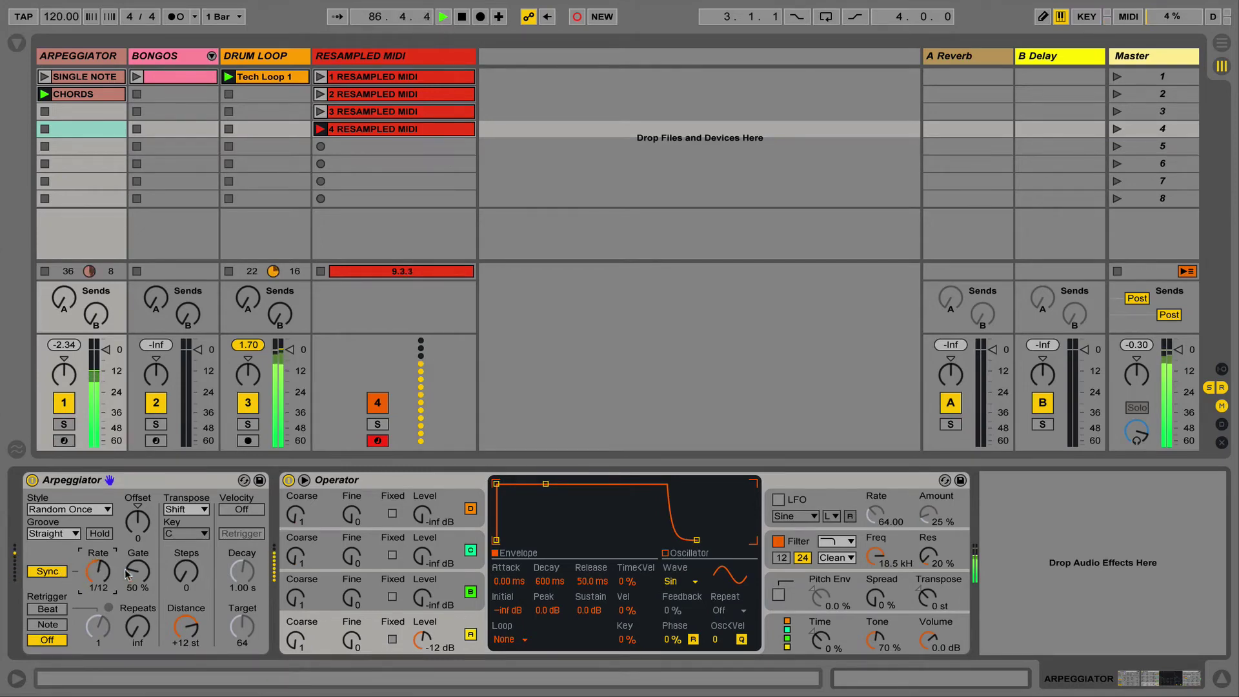
{"action": "left_click_drag", "start_coordinate": [138, 571], "coordinate": [138, 558]}
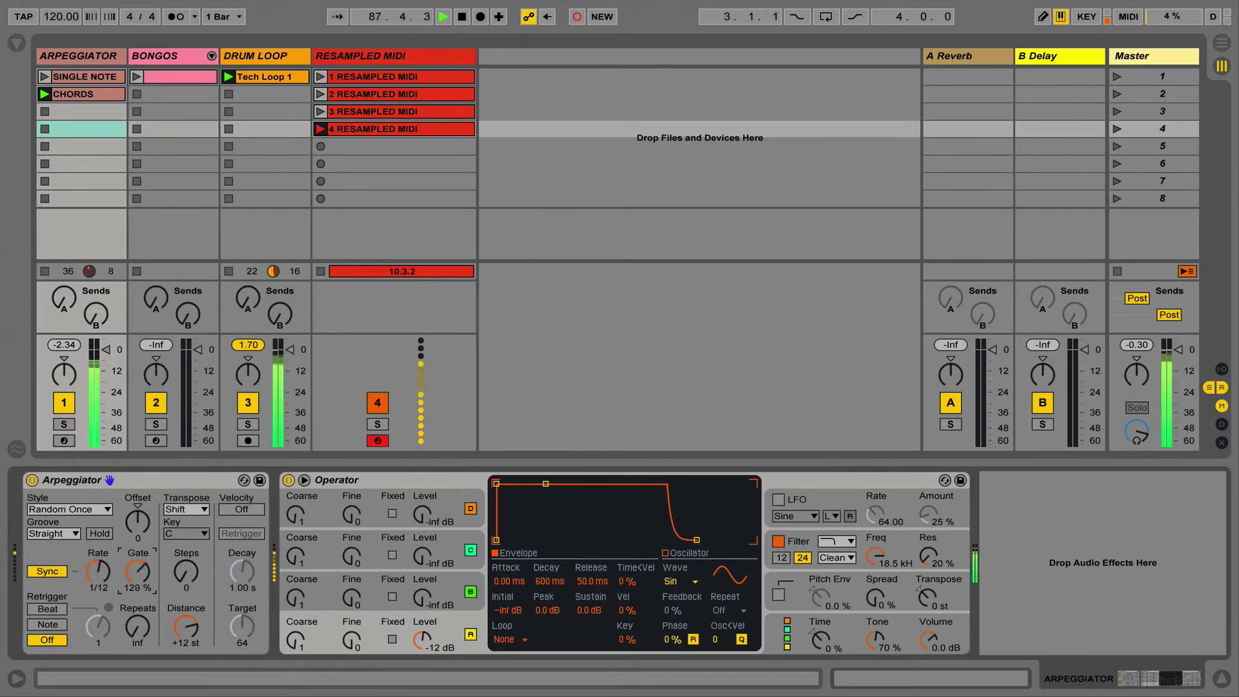
Switch the Arpeggiator to a free rate of 139 ms and set its gate to 58 %
{"action": "left_click", "coordinate": [49, 571]}
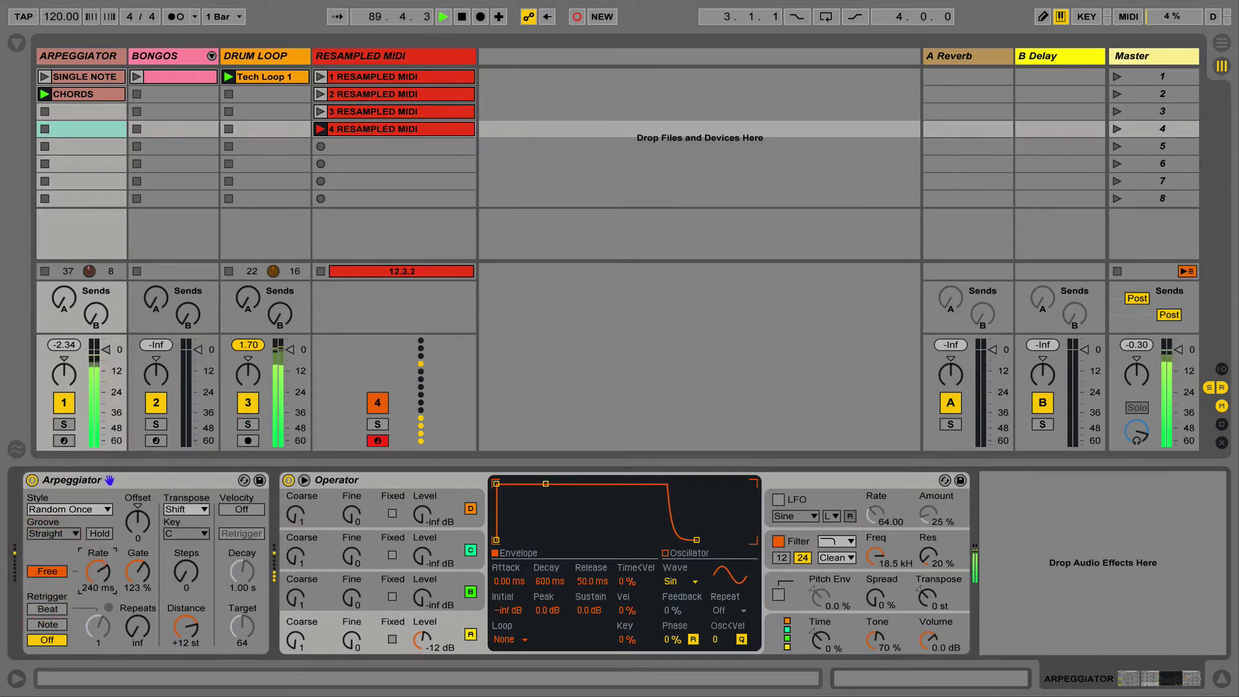
{"action": "left_click_drag", "start_coordinate": [131, 581], "coordinate": [133, 635]}
{"action": "left_click_drag", "start_coordinate": [98, 571], "coordinate": [98, 609]}
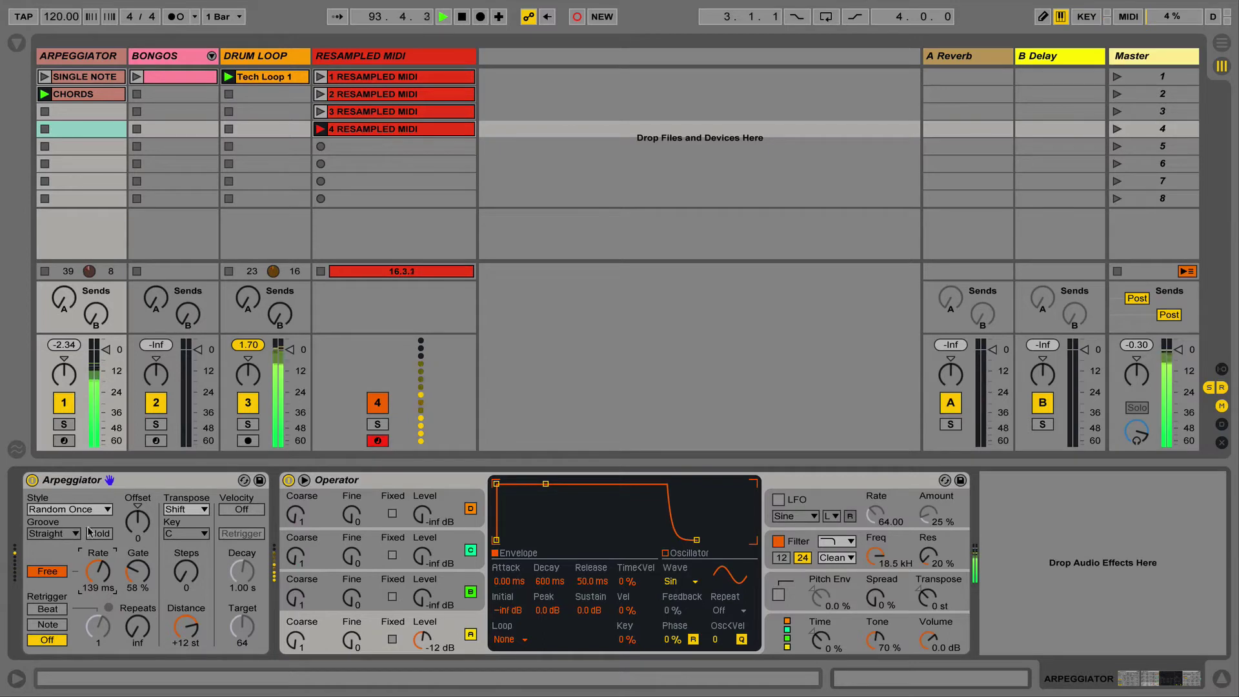
Return the Arpeggiator to a synced rate of 1/16 and try the Swing 8 and Swing 16 grooves, settling on Swing 32
{"action": "left_click", "coordinate": [47, 571]}
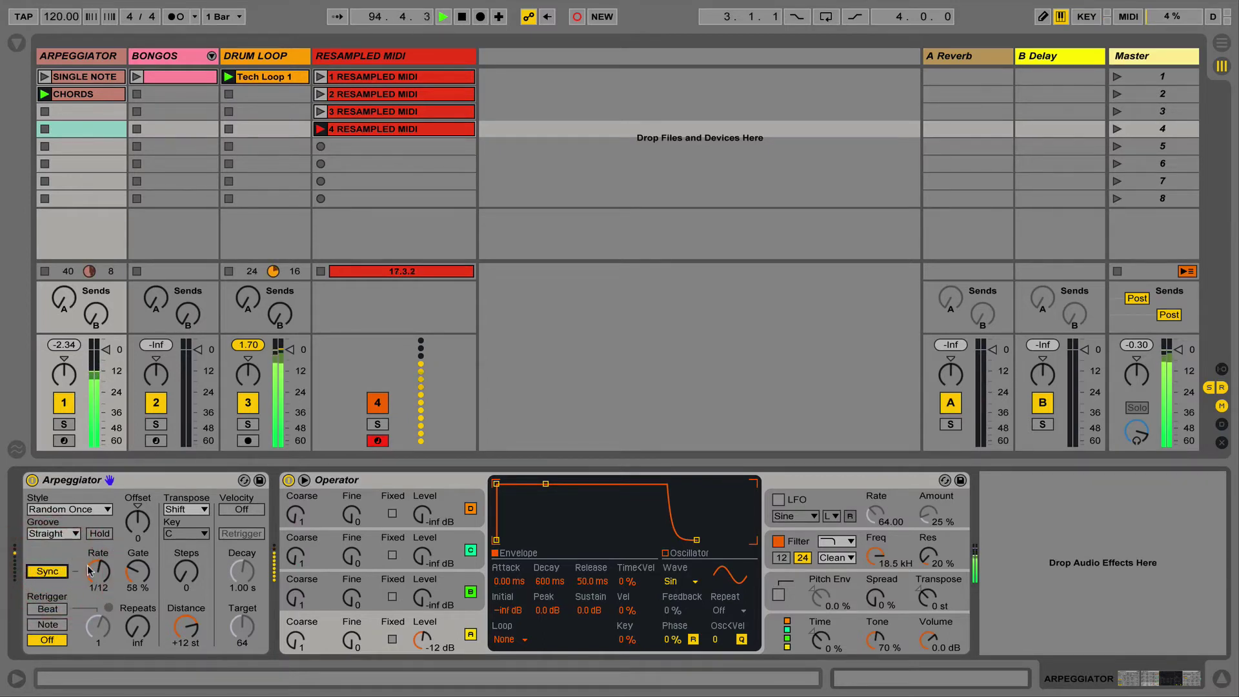
{"action": "left_click_drag", "start_coordinate": [89, 569], "coordinate": [89, 577]}
{"action": "left_click", "coordinate": [63, 539]}
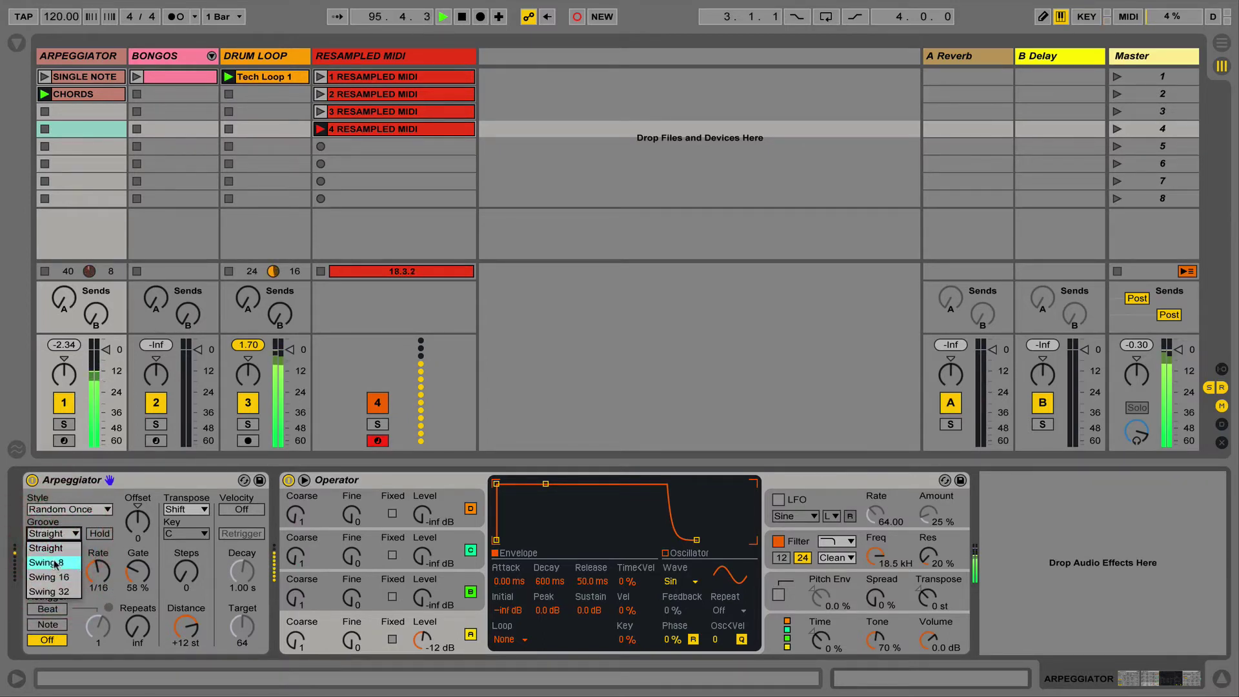
{"action": "left_click", "coordinate": [46, 562]}
{"action": "left_click", "coordinate": [70, 536]}
{"action": "left_click", "coordinate": [48, 577]}
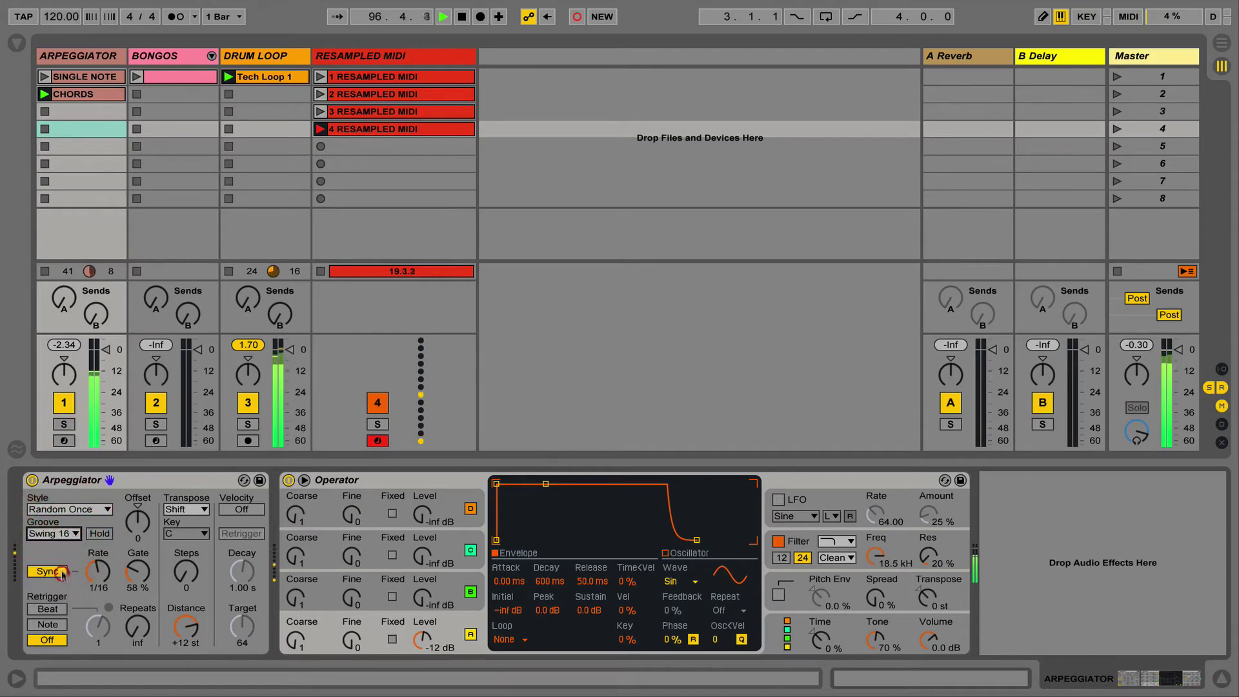
{"action": "left_click", "coordinate": [68, 537]}
{"action": "left_click", "coordinate": [49, 591]}
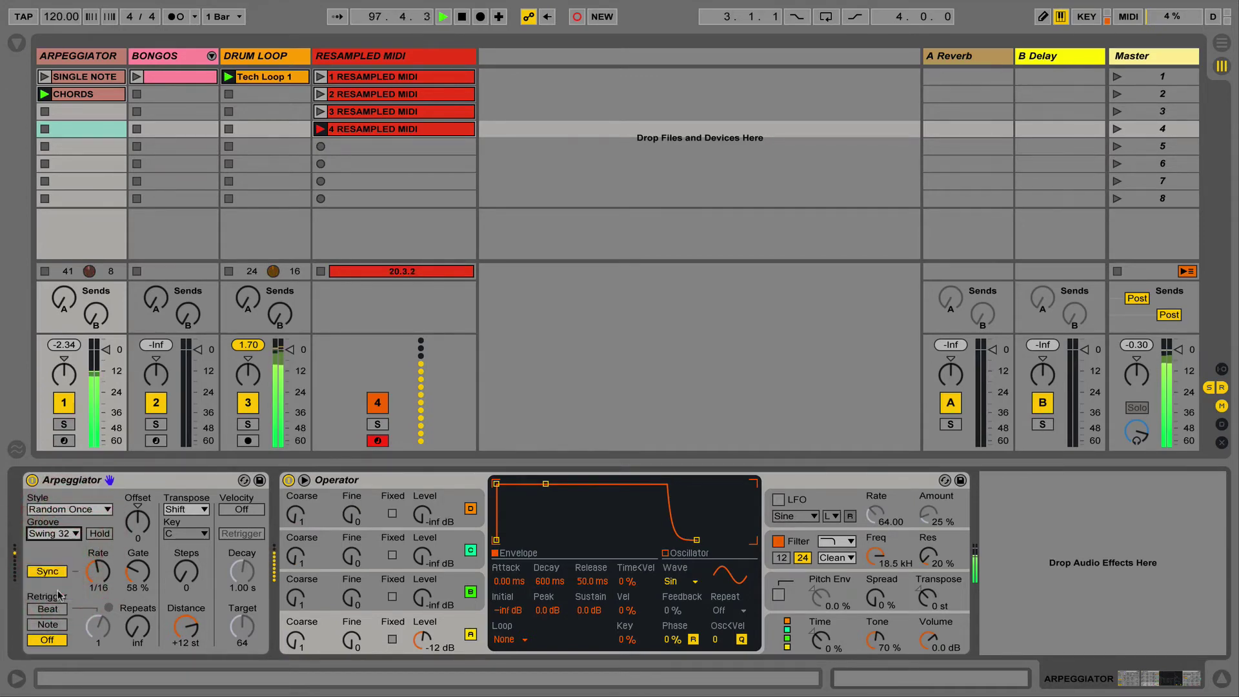
Show and hide the Groove Pool, and try the Arpeggiator's Hold option, leaving it off
{"action": "left_click", "coordinate": [16, 449]}
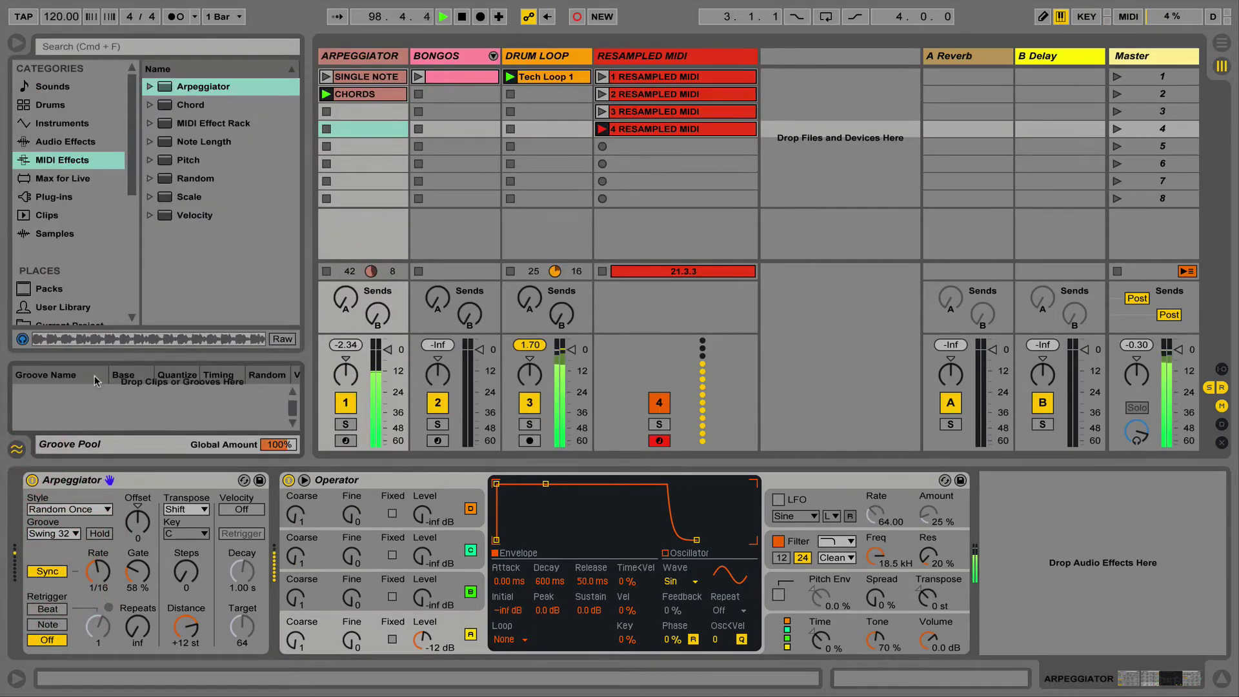
{"action": "left_click", "coordinate": [21, 449]}
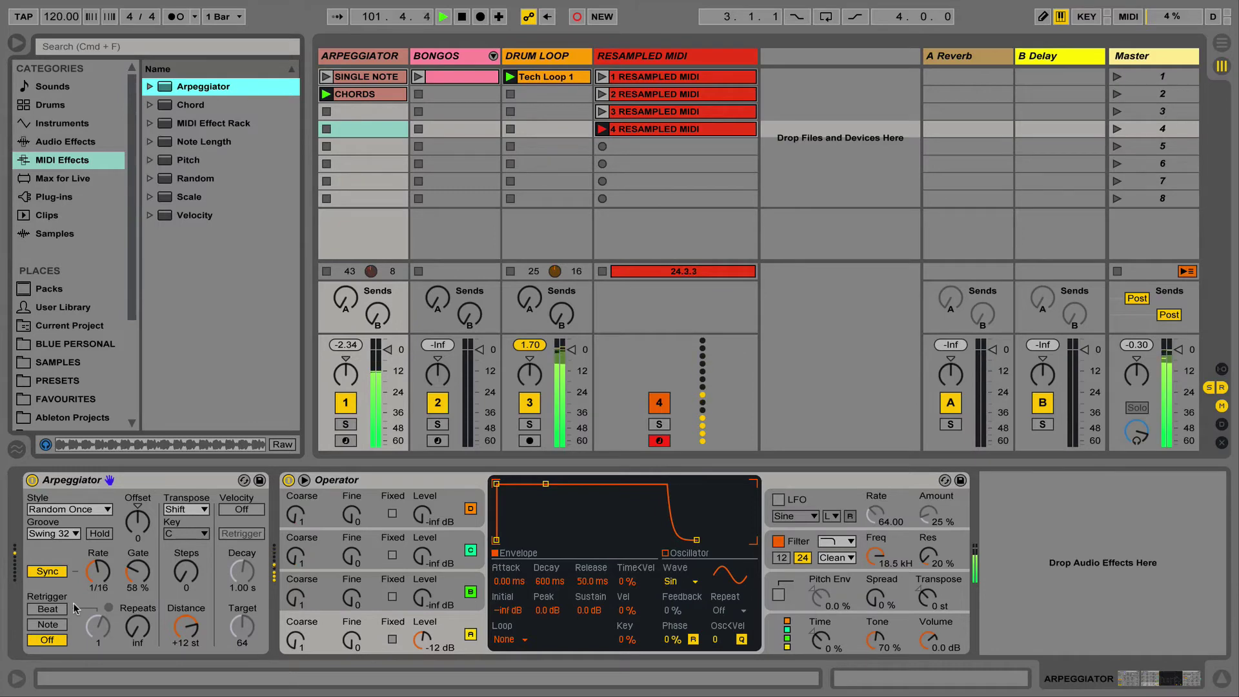
{"action": "left_click", "coordinate": [99, 534]}
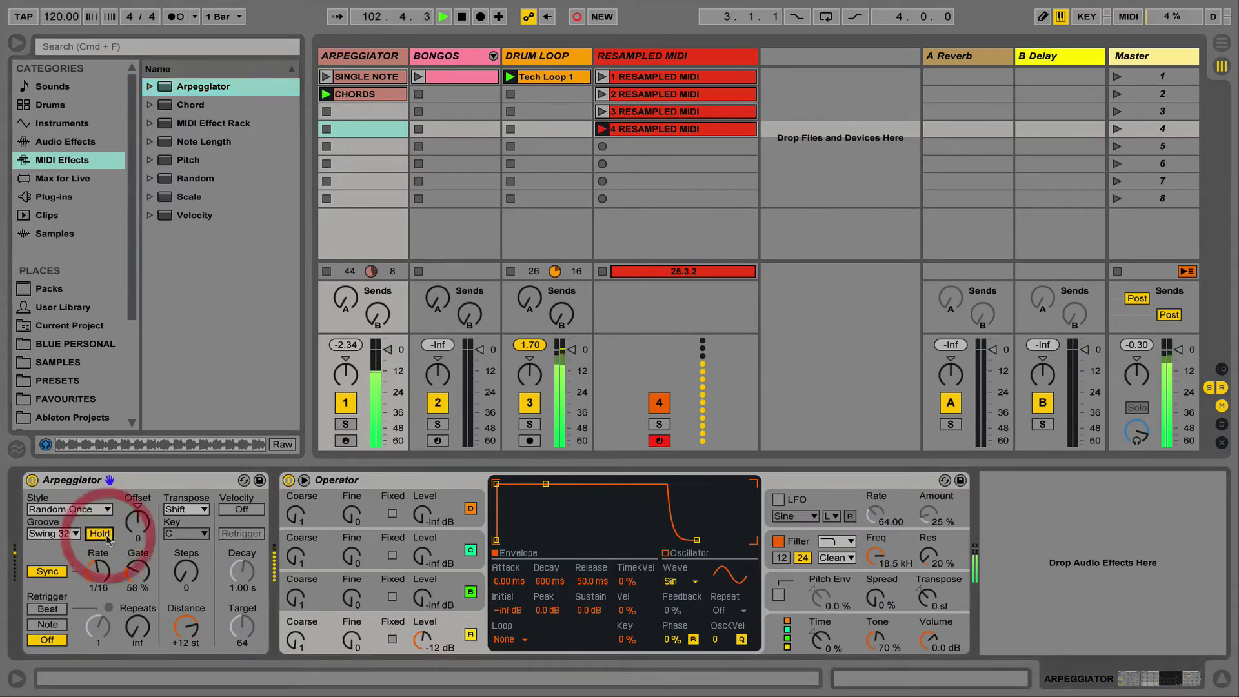
{"action": "left_click", "coordinate": [102, 535]}
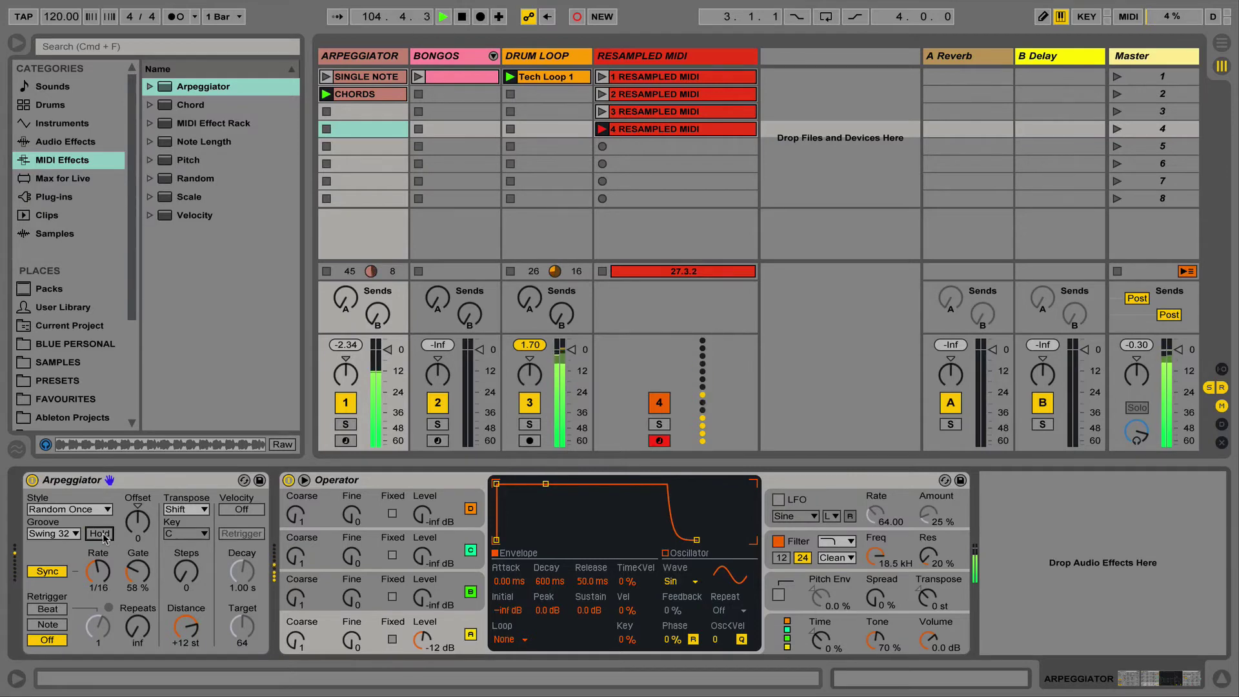
Set the Arpeggiator's style to Up and its rate to 1/4
{"action": "left_click", "coordinate": [70, 509]}
{"action": "left_click", "coordinate": [45, 252]}
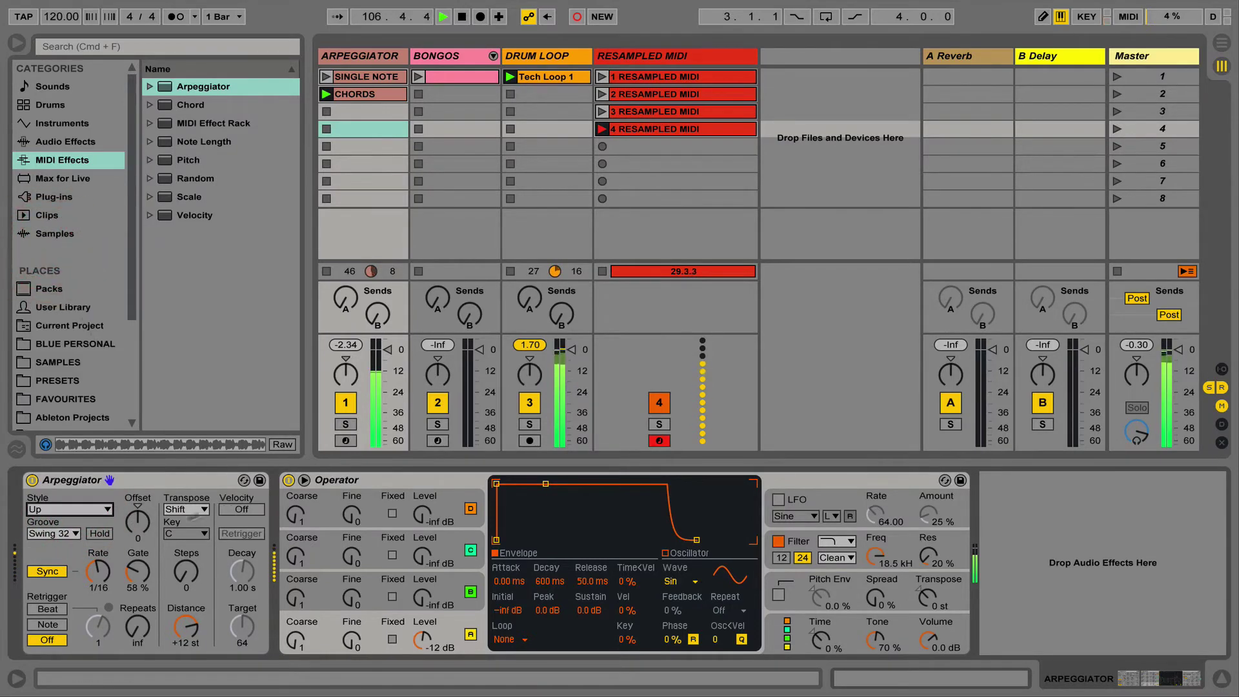
{"action": "left_click", "coordinate": [98, 570]}
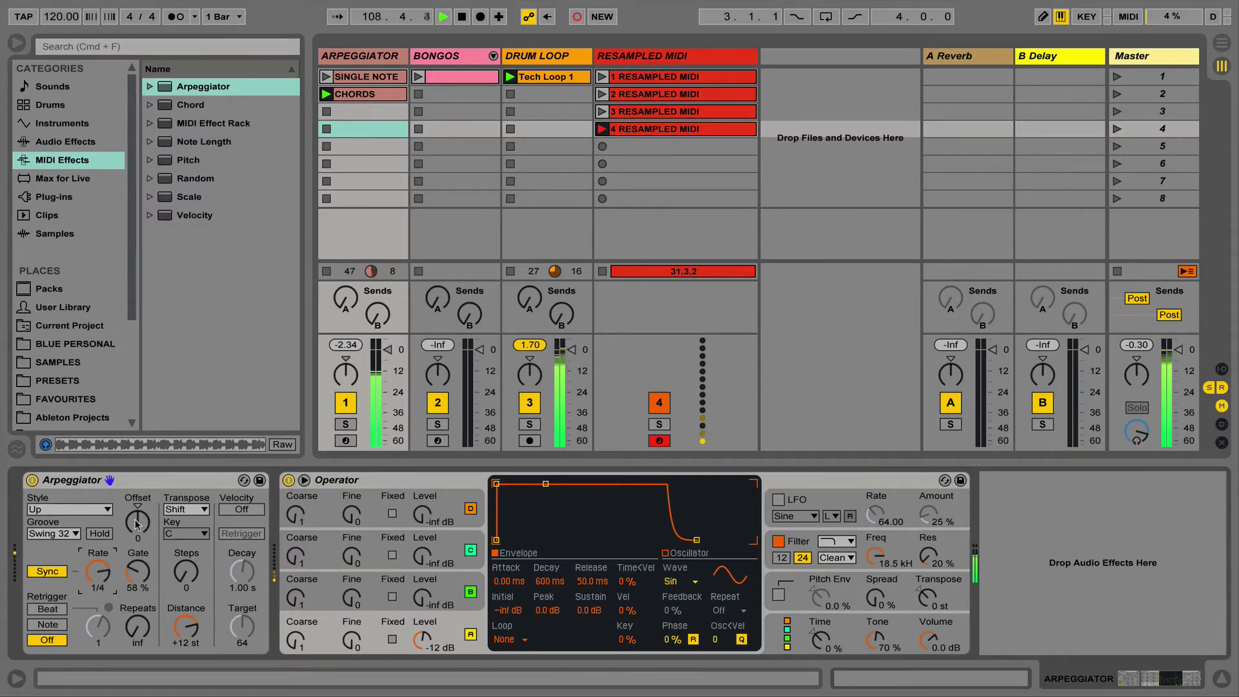
Try an Arpeggiator offset of 6 with playback restarted from the beginning, and reset the offset to 0
{"action": "left_click_drag", "start_coordinate": [137, 524], "coordinate": [136, 520]}
{"action": "left_click_drag", "start_coordinate": [137, 522], "coordinate": [138, 518]}
{"action": "left_click_drag", "start_coordinate": [138, 521], "coordinate": [138, 515]}
{"action": "key", "text": "space"}
{"action": "key", "text": "space"}
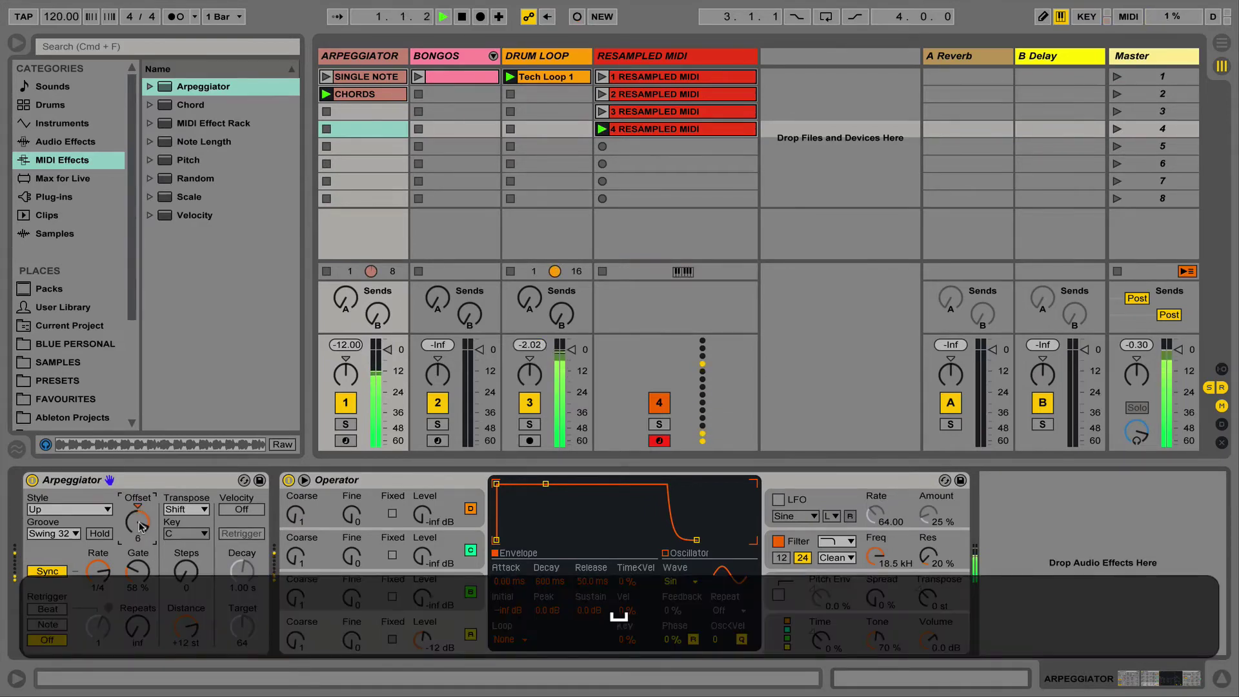
{"action": "double_click", "coordinate": [137, 511]}
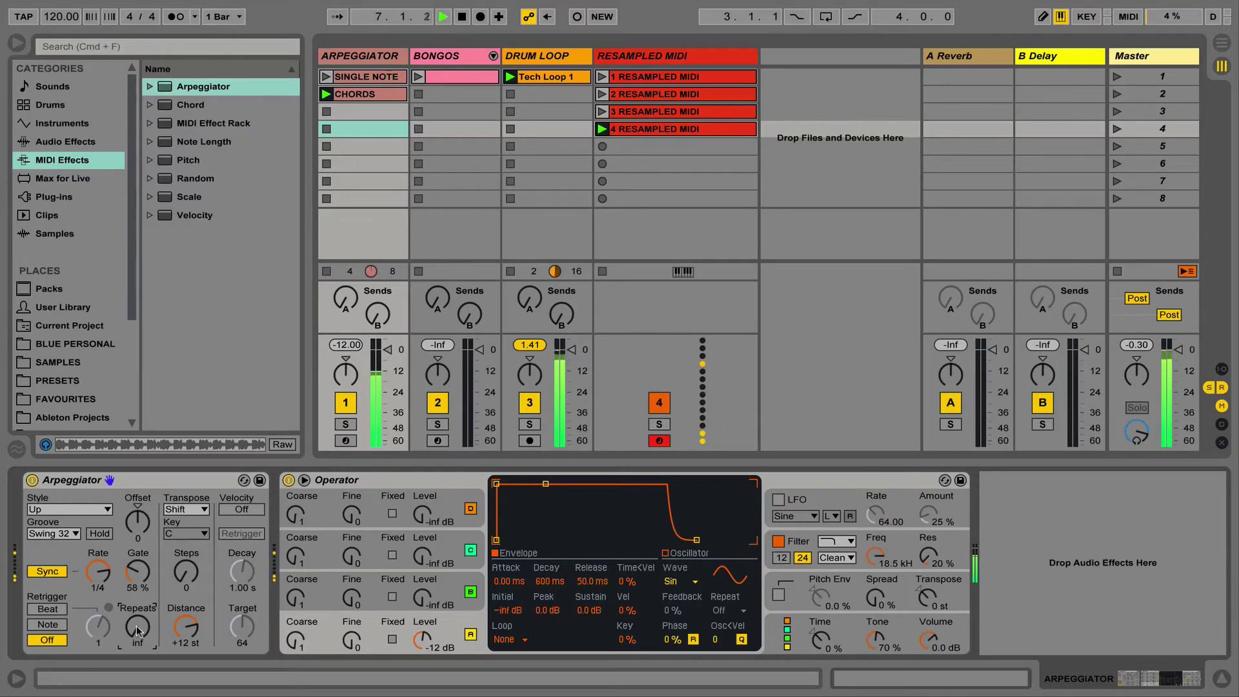
Set the Arpeggiator to retrigger by beat with an interval of 4
{"action": "left_click", "coordinate": [43, 610]}
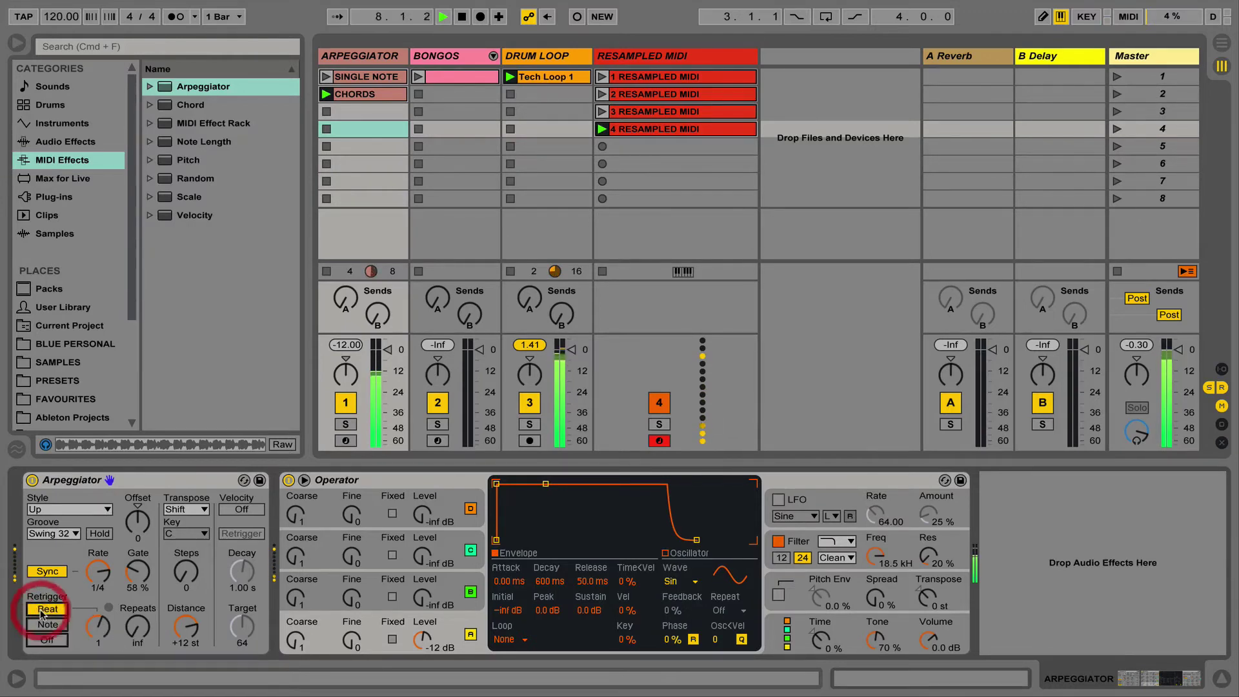
{"action": "left_click", "coordinate": [98, 626]}
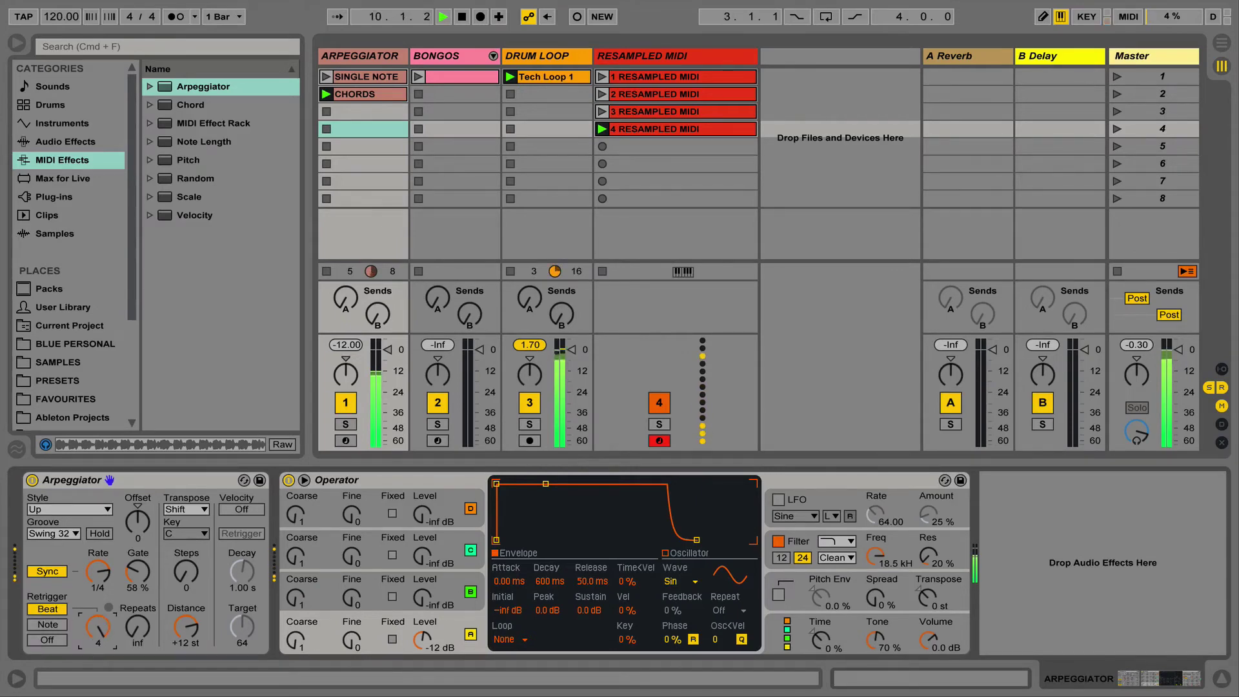
Try retriggering the Arpeggiator by note, return its retrigger mode to Beat, and set Repeats to 4
{"action": "mouse_move", "coordinate": [98, 626]}
{"action": "left_mouse_down"}
{"action": "mouse_move", "coordinate": [98, 613]}
{"action": "mouse_move", "coordinate": [98, 626]}
{"action": "left_mouse_up"}
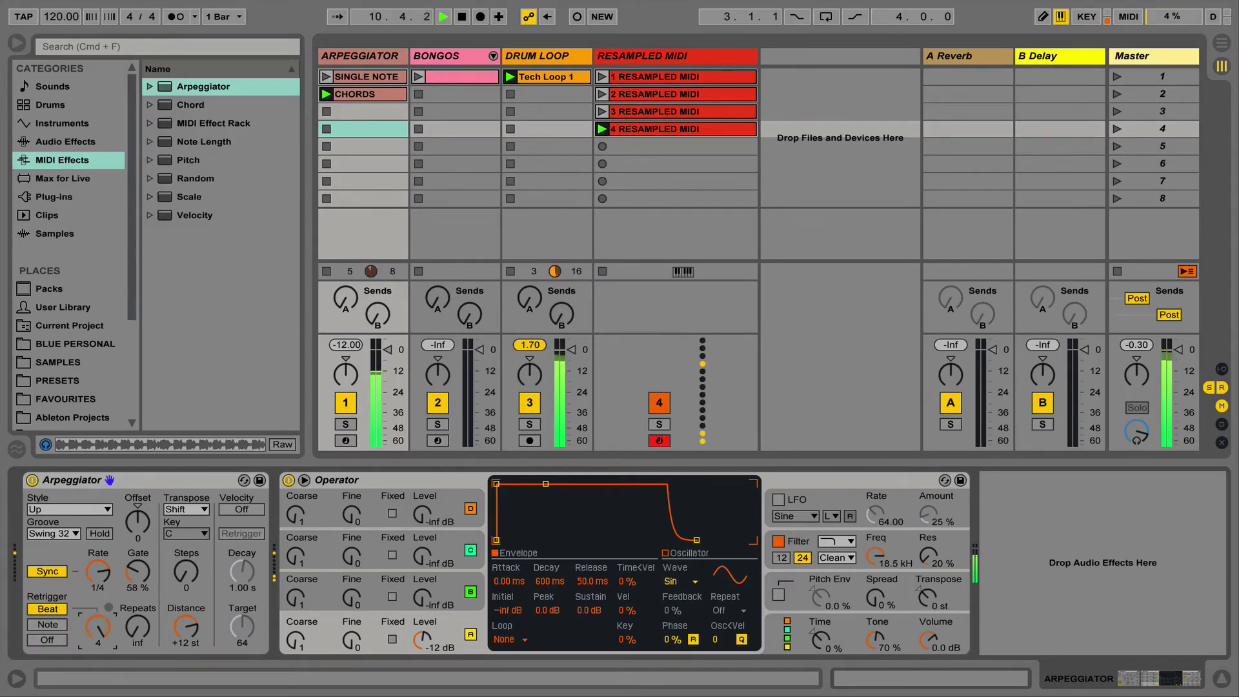
{"action": "left_click", "coordinate": [64, 625]}
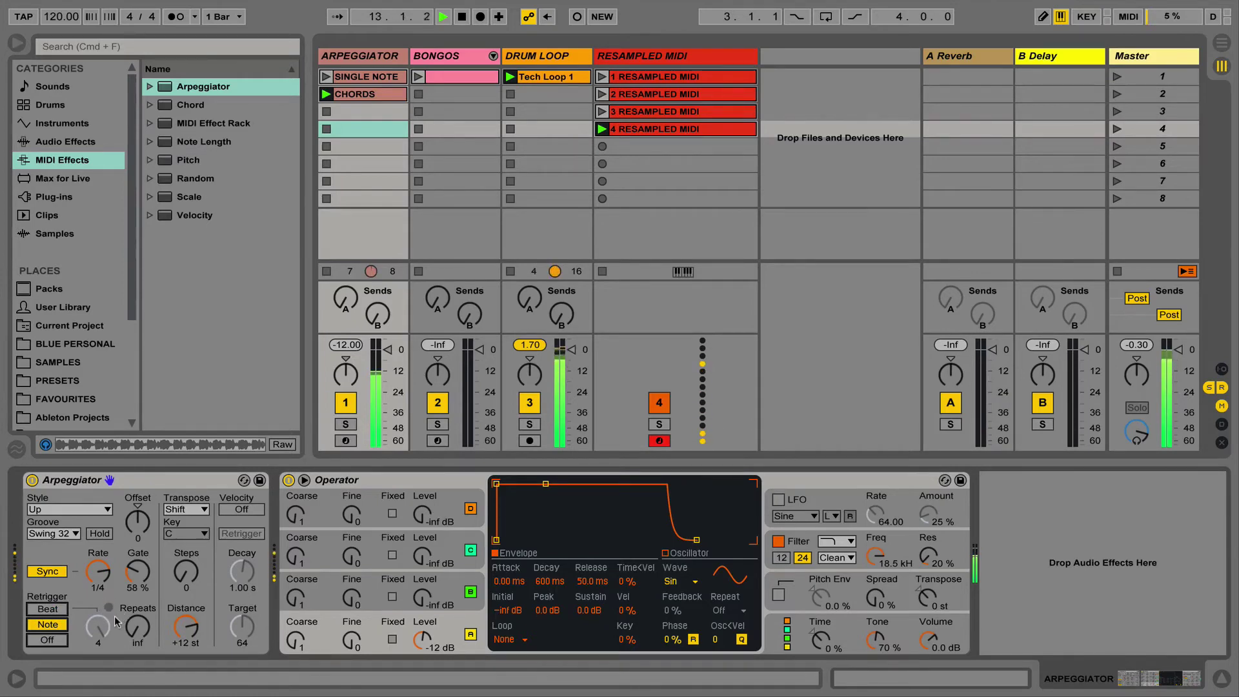
{"action": "left_click", "coordinate": [47, 609]}
{"action": "left_click_drag", "start_coordinate": [138, 626], "coordinate": [137, 645]}
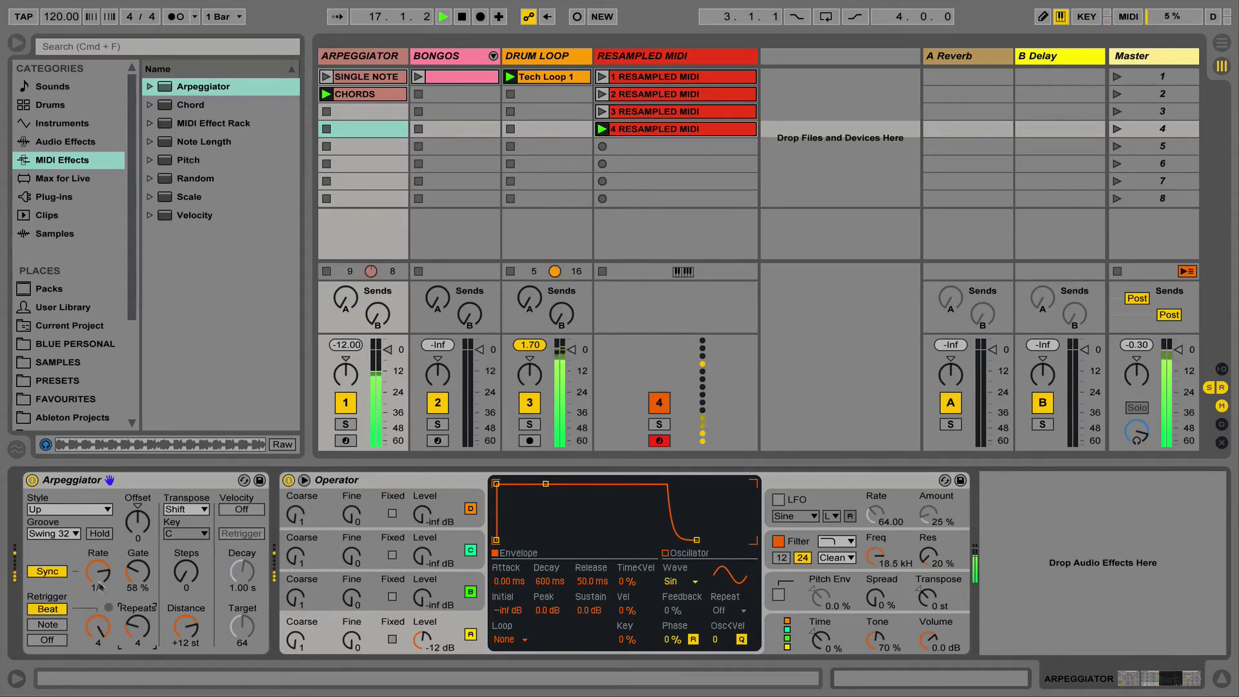
Set the Arpeggiator's style to Random and its transposition steps to 5
{"action": "left_click", "coordinate": [71, 509]}
{"action": "left_click", "coordinate": [52, 480]}
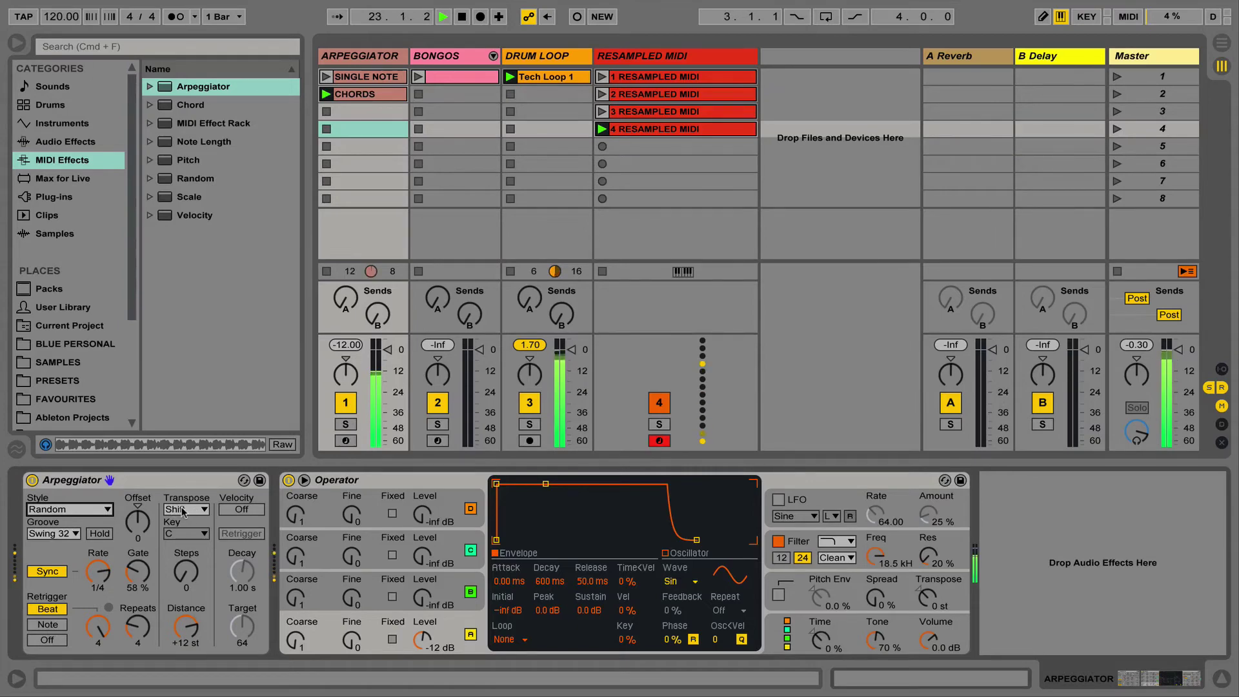
{"action": "left_click_drag", "start_coordinate": [185, 572], "coordinate": [185, 561]}
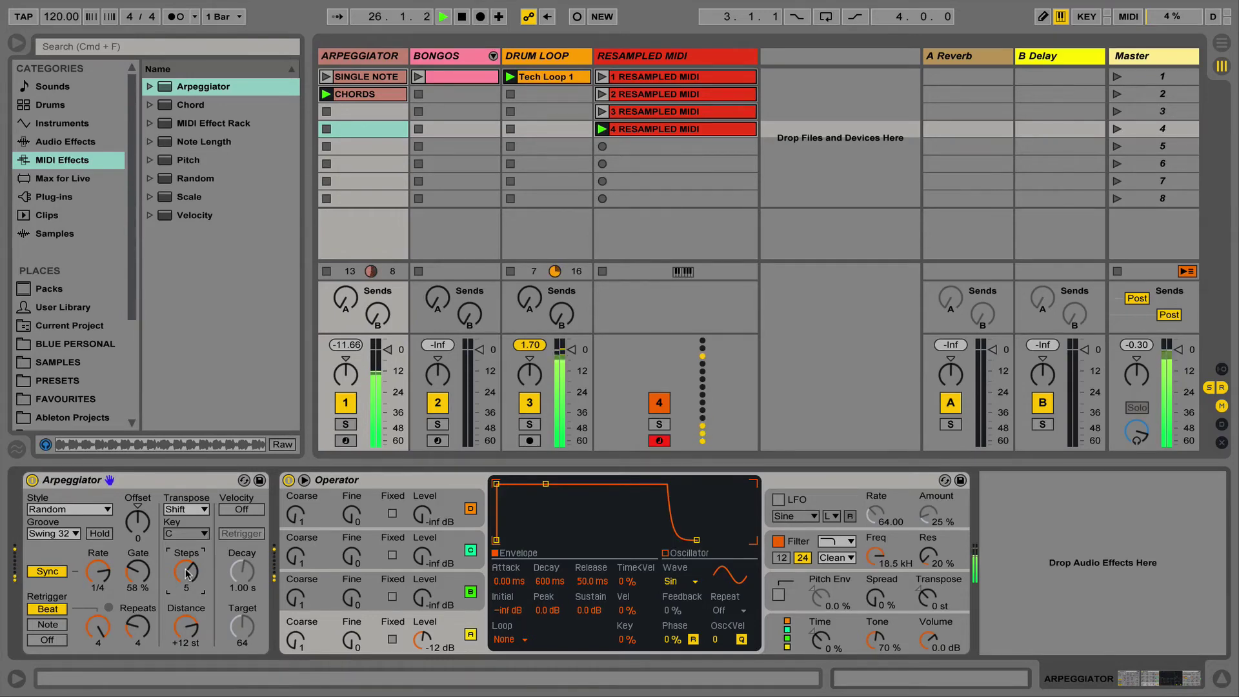
Set the Arpeggiator's transposition to Major in the key of G, with Steps at 1
{"action": "left_click", "coordinate": [185, 509]}
{"action": "left_click", "coordinate": [176, 529]}
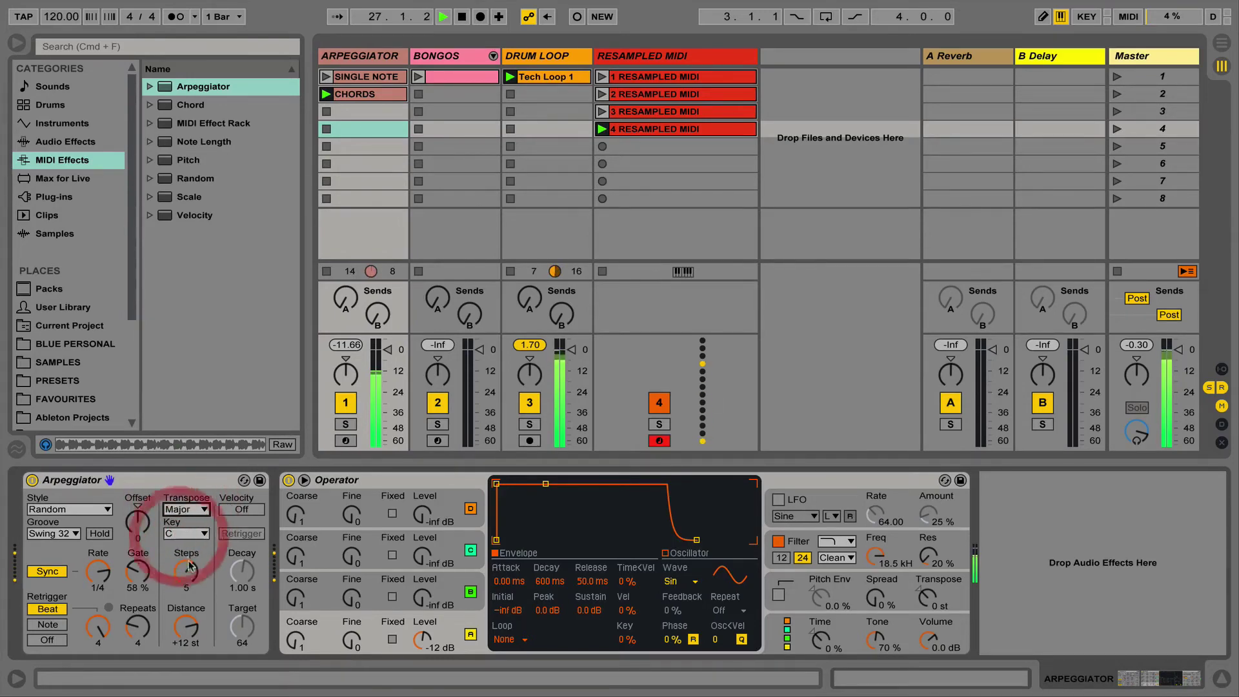
{"action": "left_click_drag", "start_coordinate": [186, 571], "coordinate": [186, 583]}
{"action": "left_click", "coordinate": [189, 534]}
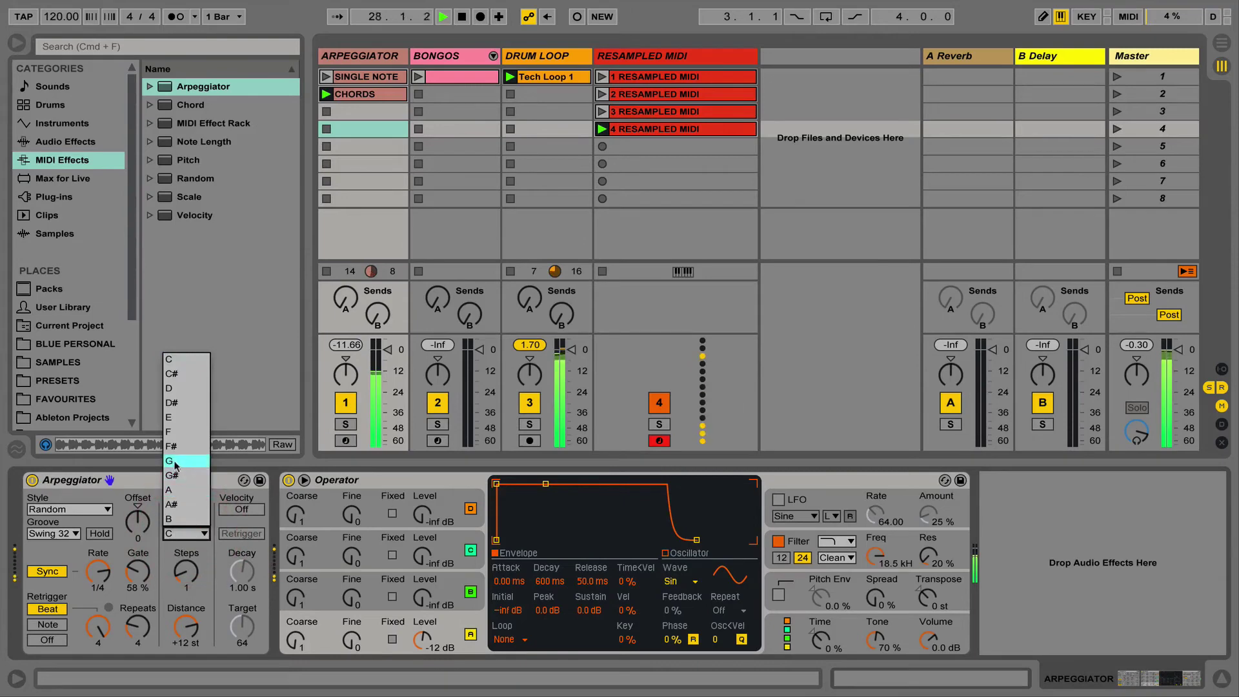
{"action": "left_click", "coordinate": [172, 455]}
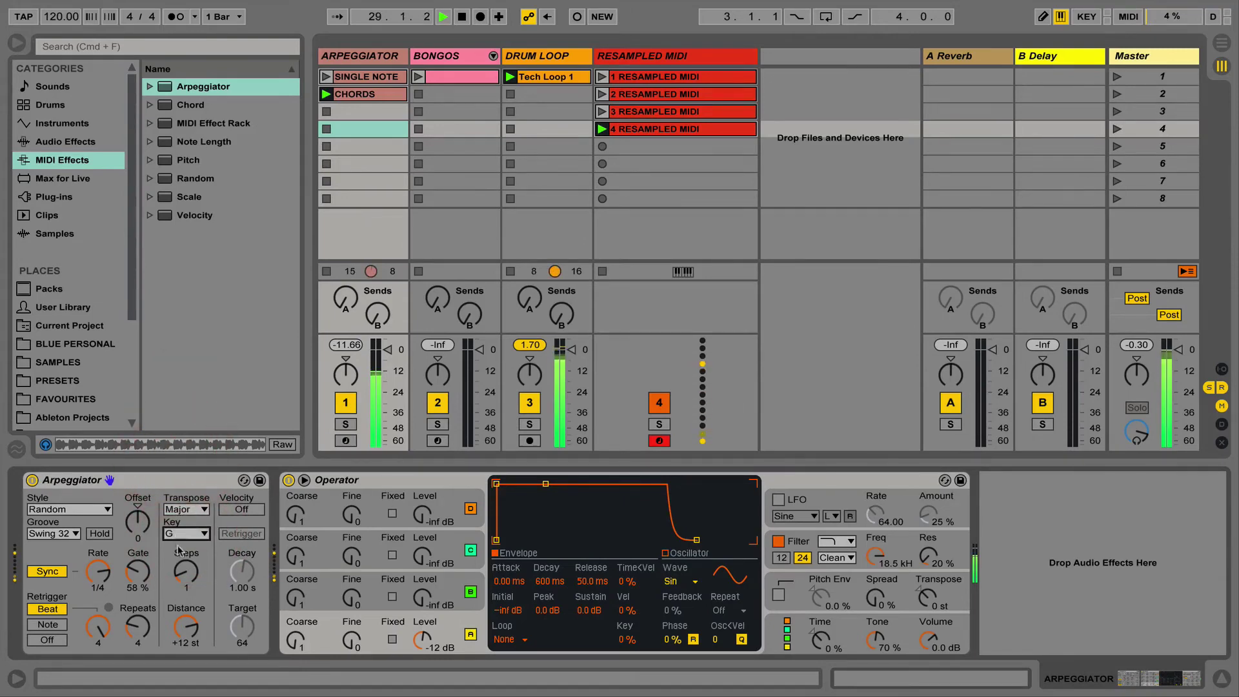
Set the Arpeggiator's style to Up and enable its velocity control with a target of 0 and a decay of 275 ms
{"action": "left_click", "coordinate": [96, 510]}
{"action": "left_click", "coordinate": [58, 250]}
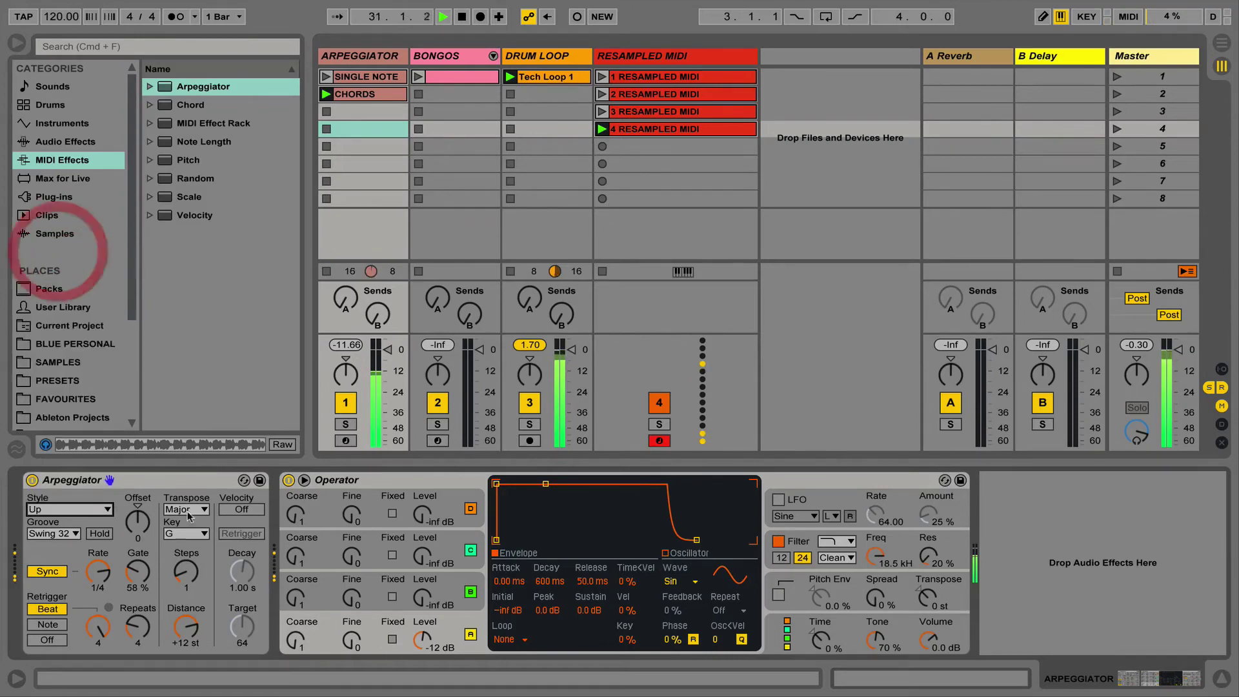
{"action": "left_click", "coordinate": [228, 511]}
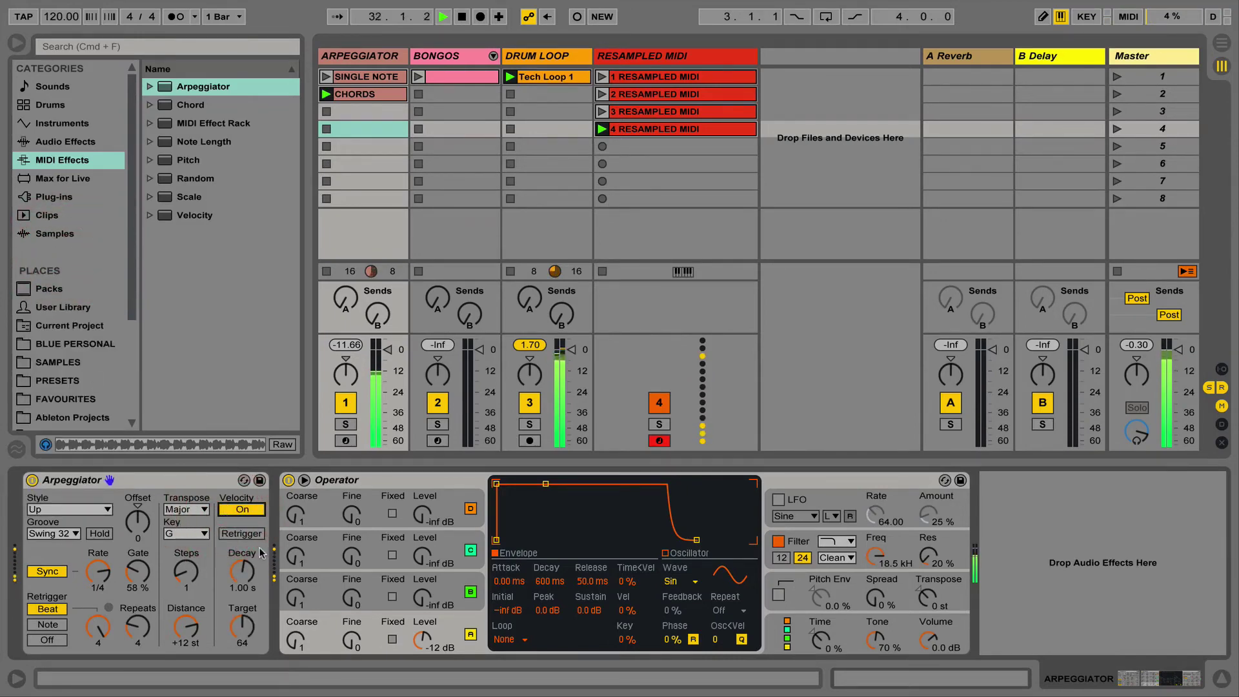
{"action": "left_click_drag", "start_coordinate": [240, 624], "coordinate": [241, 651]}
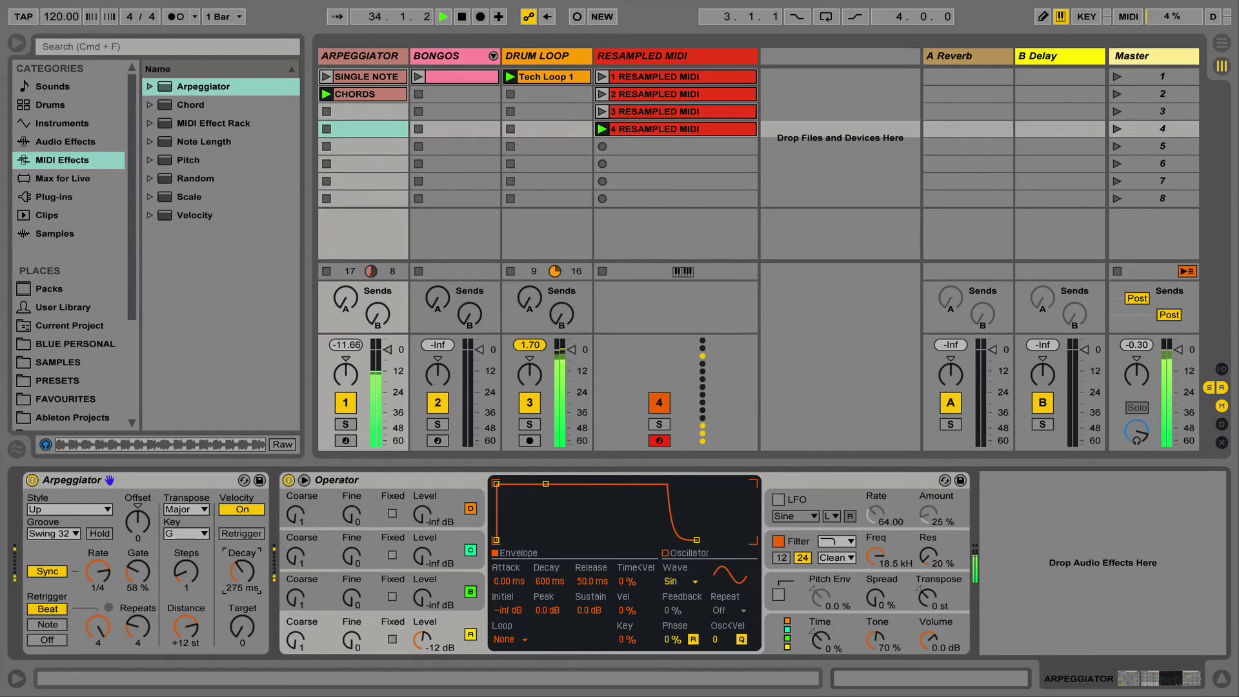
Set the Arpeggiator's rate to 1/24 and velocity decay to 1.09 s, and enable velocity retrigger
{"action": "left_click_drag", "start_coordinate": [95, 576], "coordinate": [95, 552]}
{"action": "left_click_drag", "start_coordinate": [239, 576], "coordinate": [239, 540]}
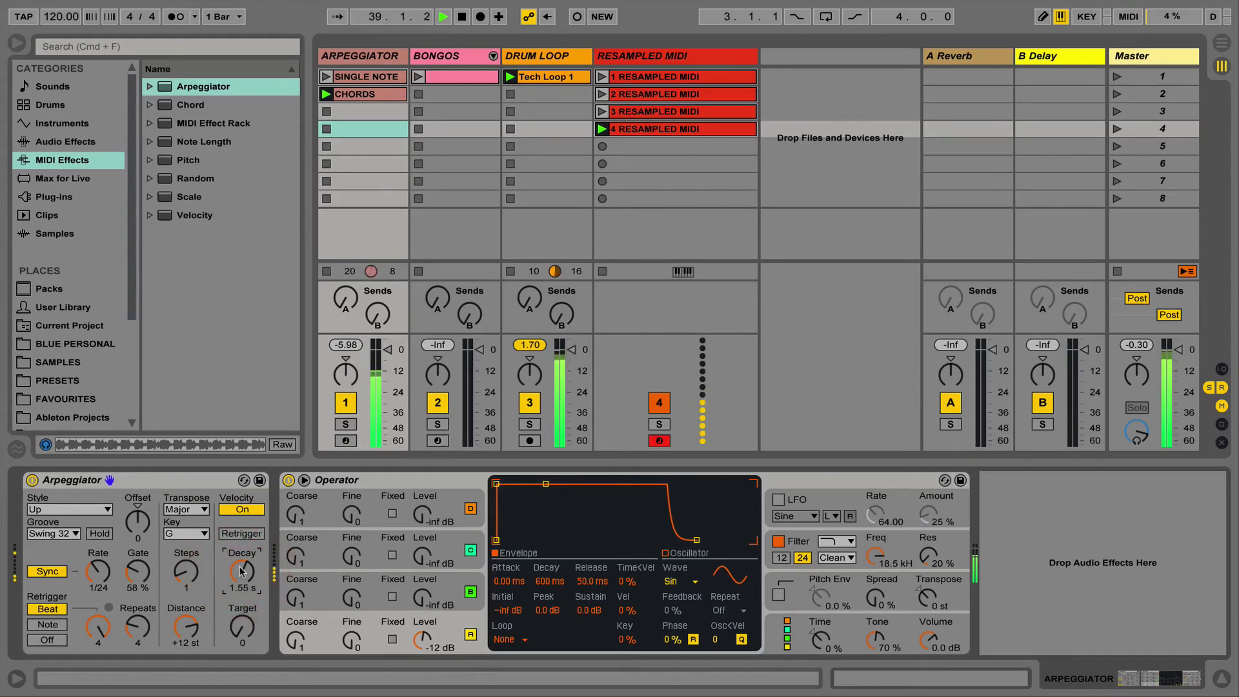
{"action": "left_click", "coordinate": [240, 534]}
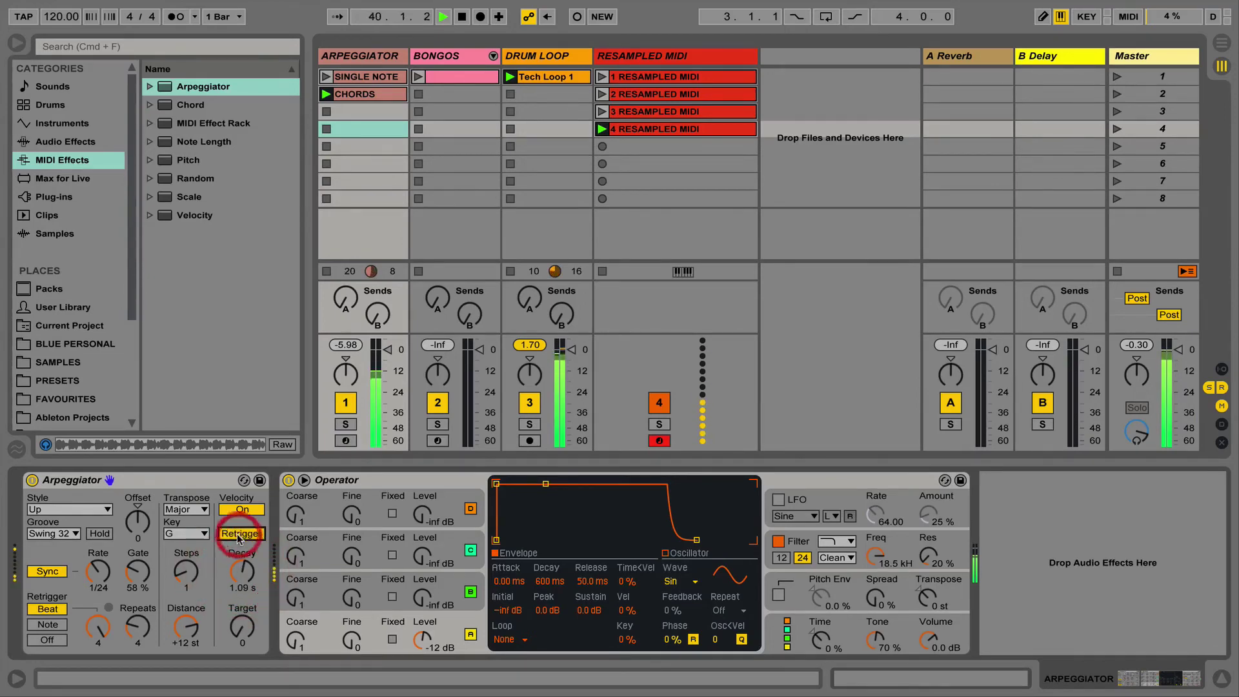
Record the arpeggiated output into the fifth Resampled MIDI slot, opening the clip with an enlarged velocity lane to examine the note velocities
{"action": "left_click", "coordinate": [602, 146]}
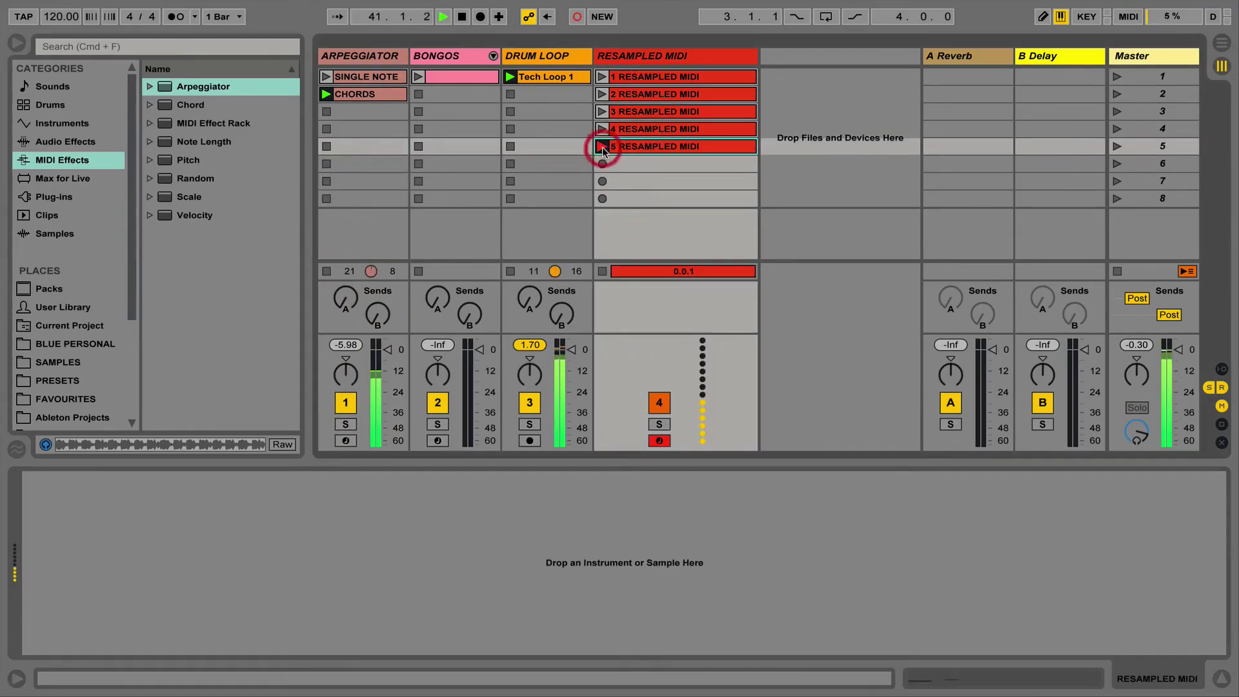
{"action": "double_click", "coordinate": [634, 147]}
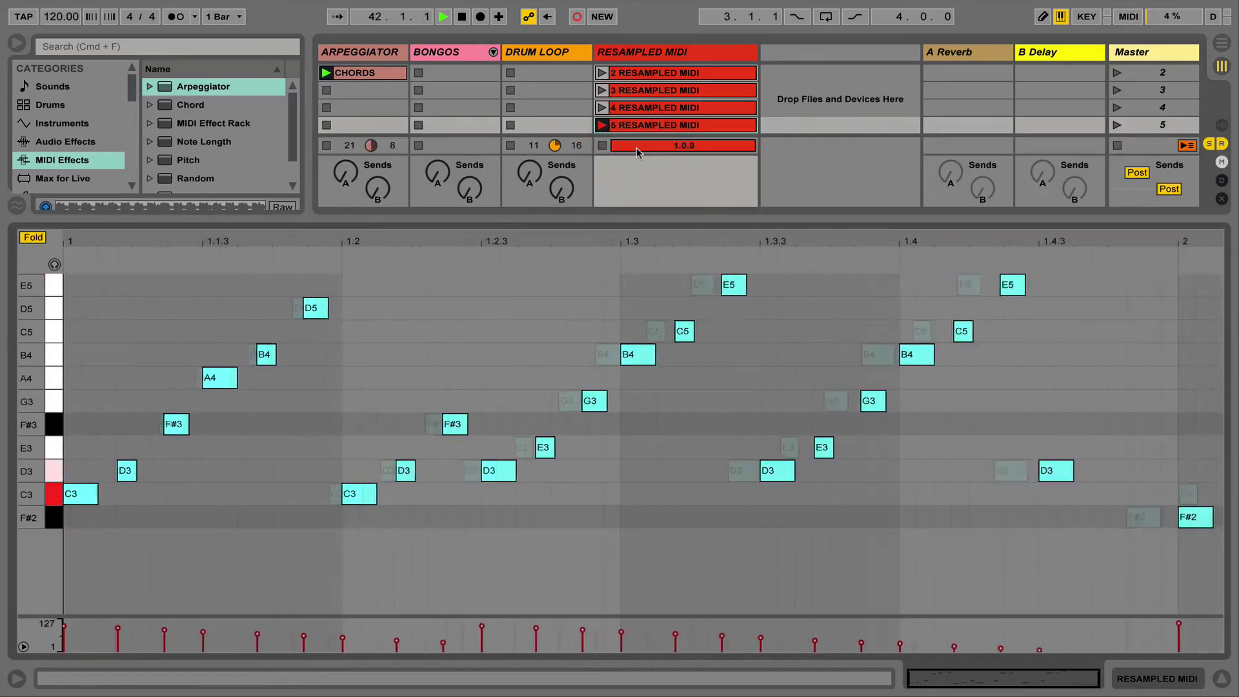
{"action": "left_click_drag", "start_coordinate": [318, 616], "coordinate": [354, 470]}
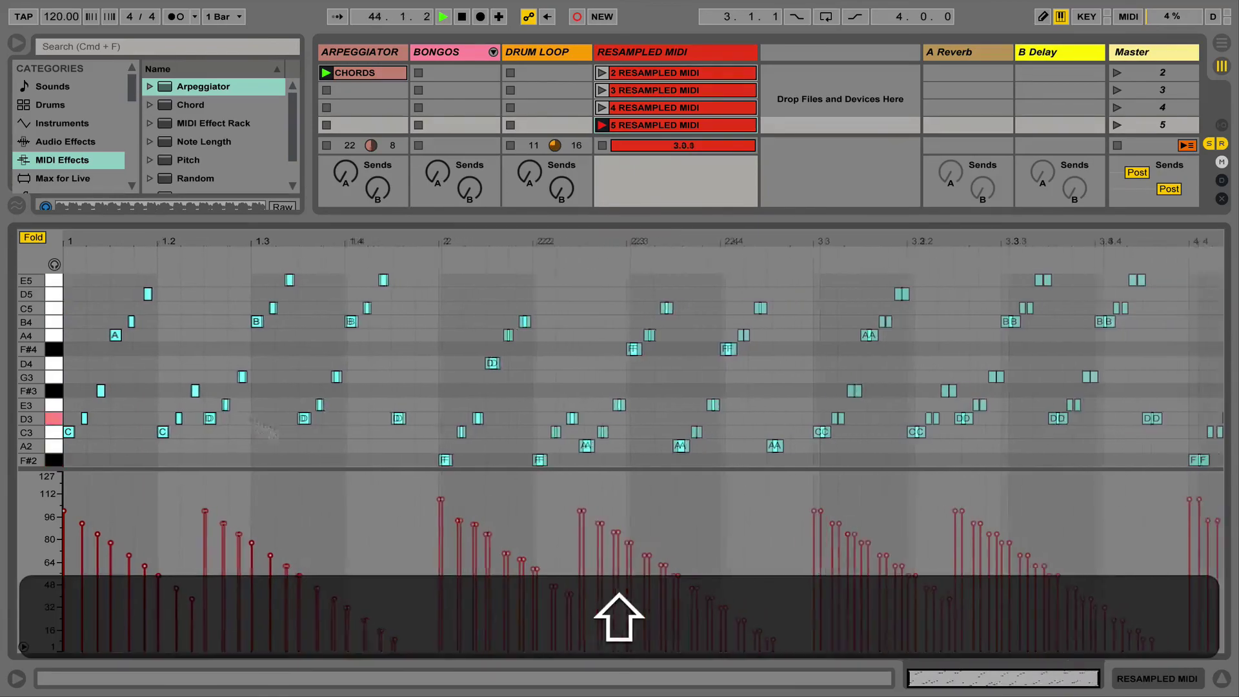
{"action": "key", "text": "shift+Tab"}
{"action": "key", "text": "shift+Tab"}
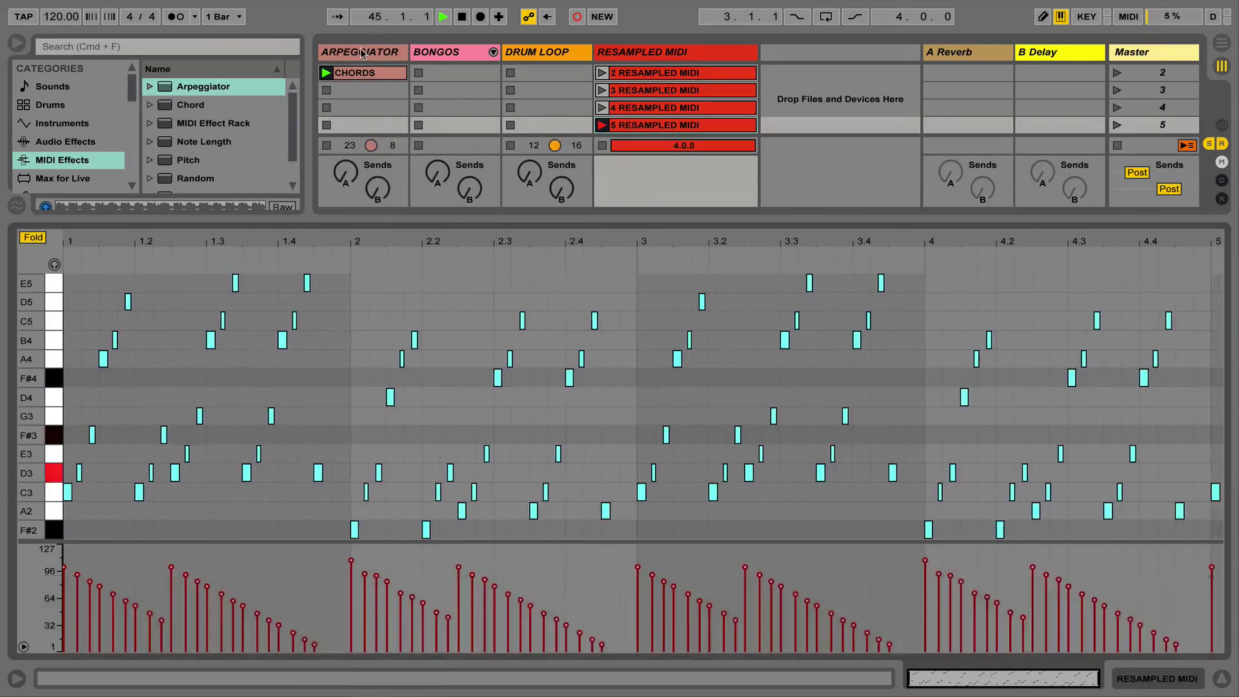
On the Arpeggiator track, try a velocity decay of 148 ms, set rate 1/64 and decay 2.34 s, and stop playback
{"action": "left_click", "coordinate": [357, 56]}
{"action": "left_click_drag", "start_coordinate": [246, 576], "coordinate": [247, 573]}
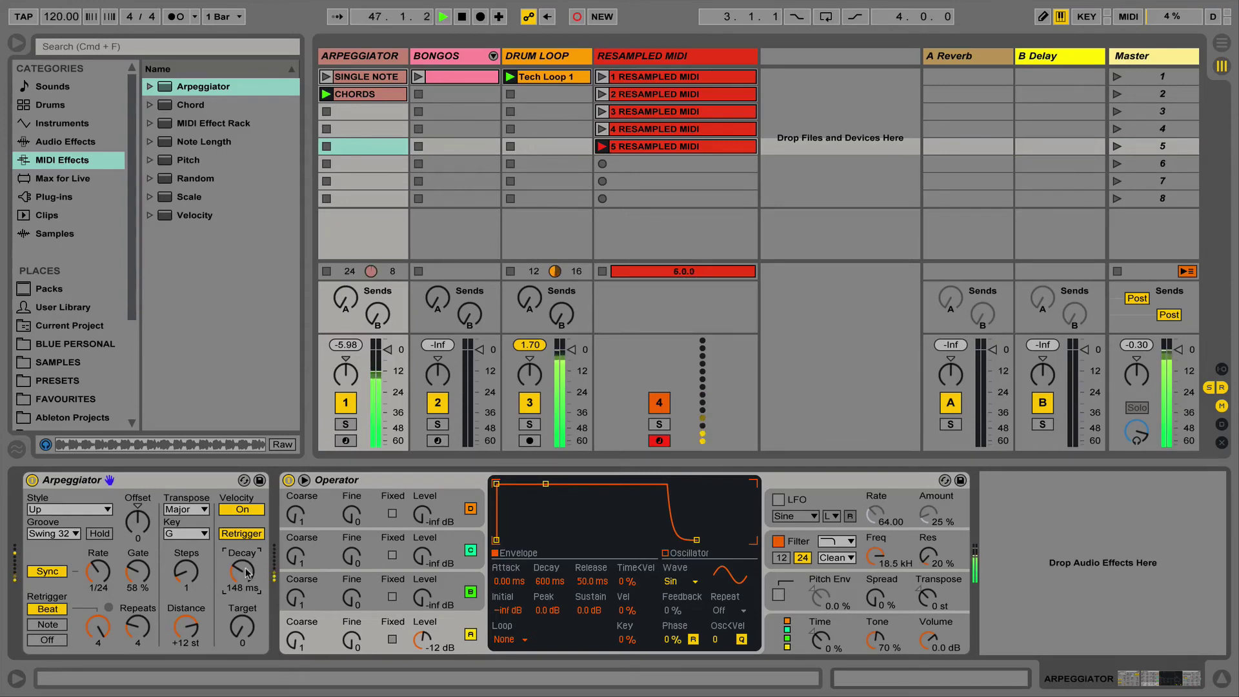
{"action": "left_click_drag", "start_coordinate": [95, 576], "coordinate": [97, 590]}
{"action": "left_click_drag", "start_coordinate": [242, 572], "coordinate": [242, 542]}
{"action": "key", "text": "space"}
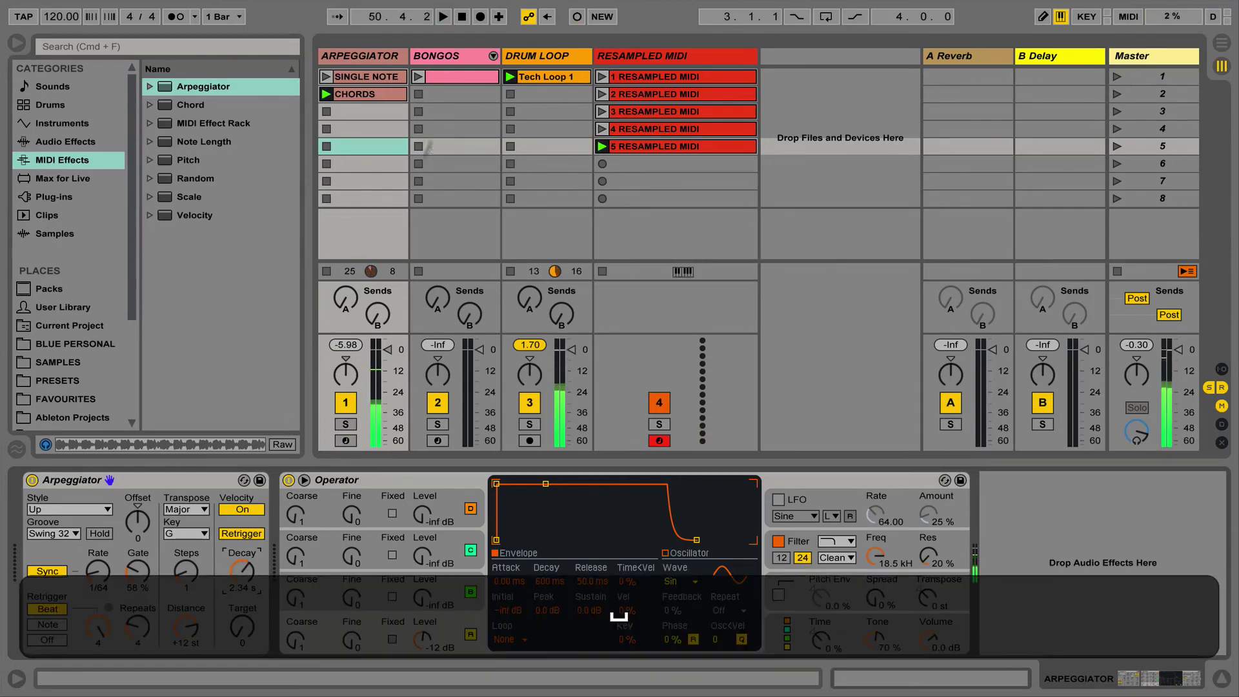
Stop the Arpeggiator track's clip, and play the Bongos clip after viewing its notes, returning to the track's devices
{"action": "left_click", "coordinate": [441, 56]}
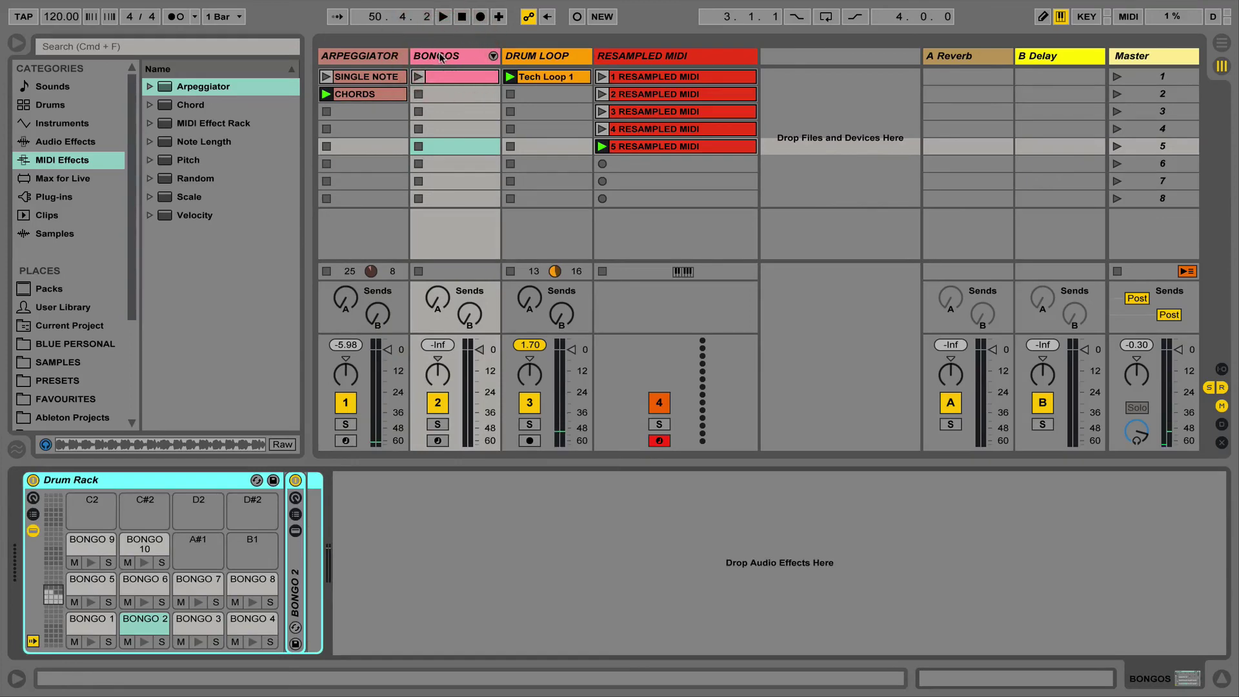
{"action": "left_click", "coordinate": [327, 111]}
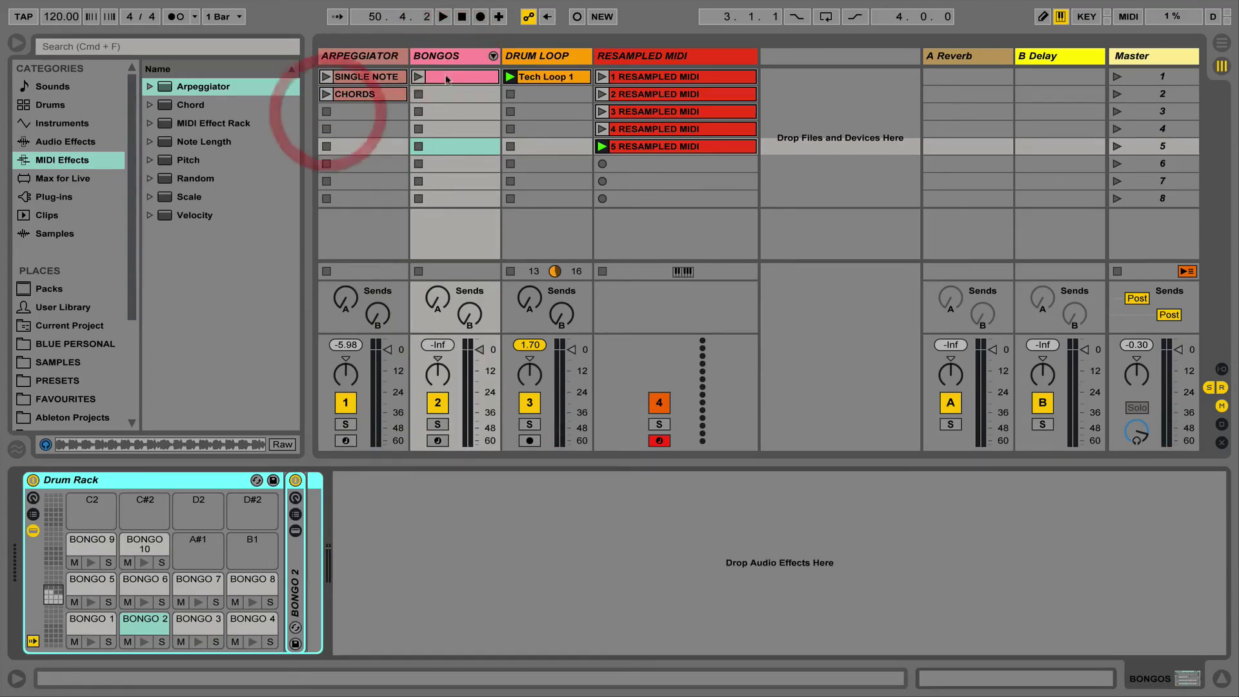
{"action": "left_click", "coordinate": [443, 76]}
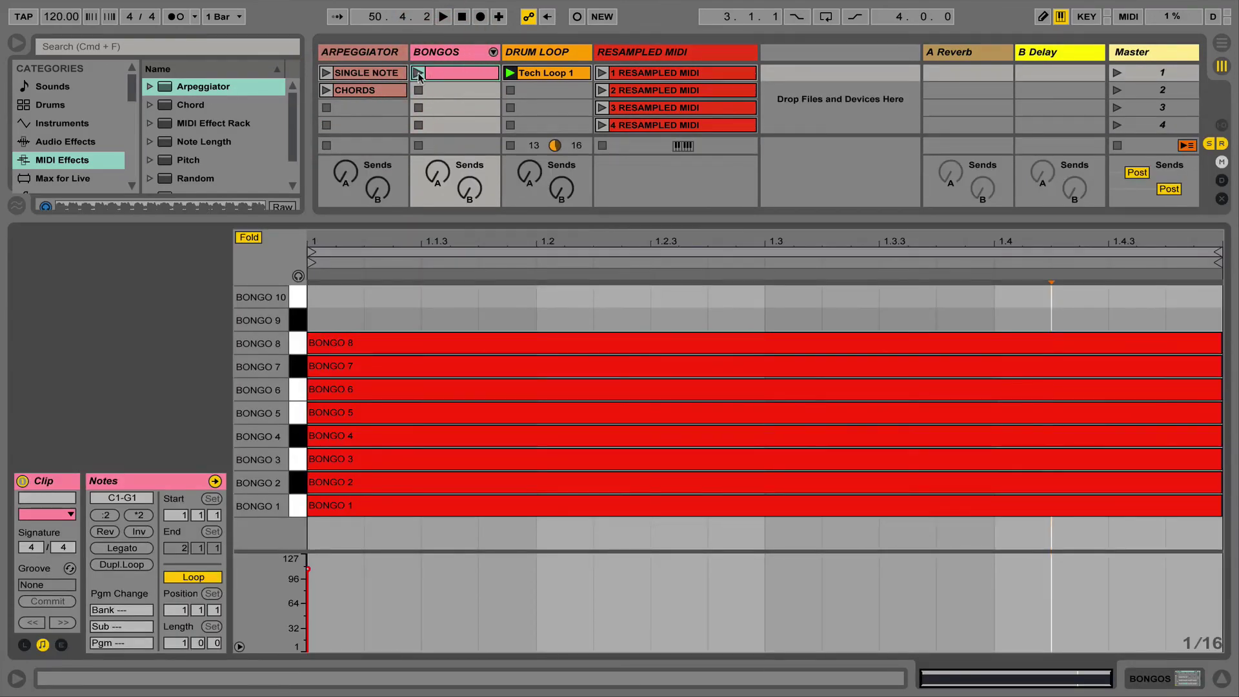
{"action": "left_click", "coordinate": [418, 72]}
{"action": "key", "text": "shift+Tab"}
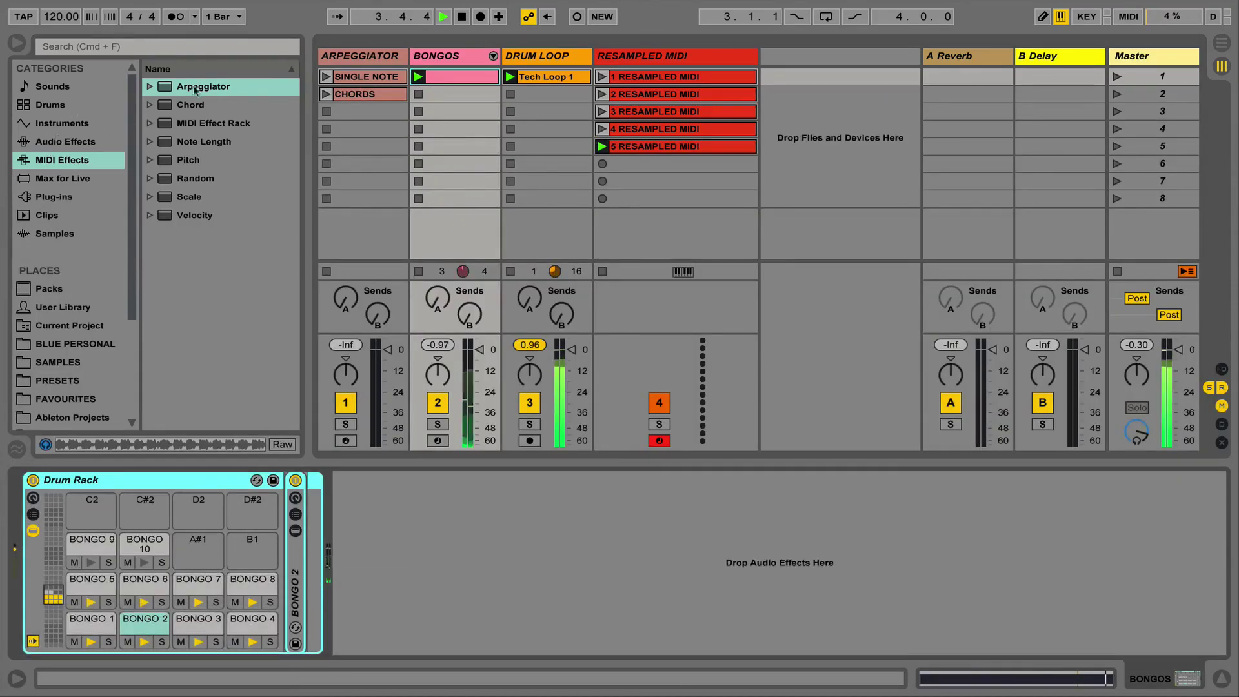
Add an Arpeggiator before the Bongos Drum Rack, try the Random Other style, and set the style to Random
{"action": "left_click_drag", "start_coordinate": [202, 87], "coordinate": [35, 490]}
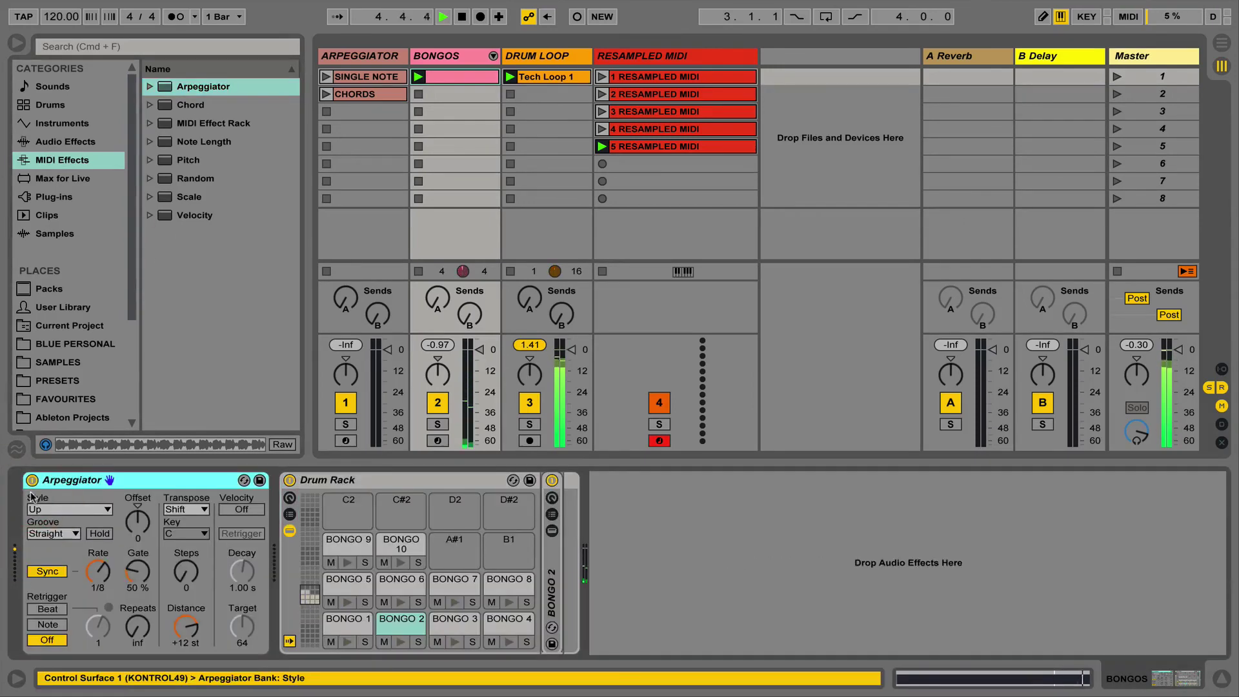
{"action": "left_click", "coordinate": [64, 512]}
{"action": "left_click", "coordinate": [60, 475]}
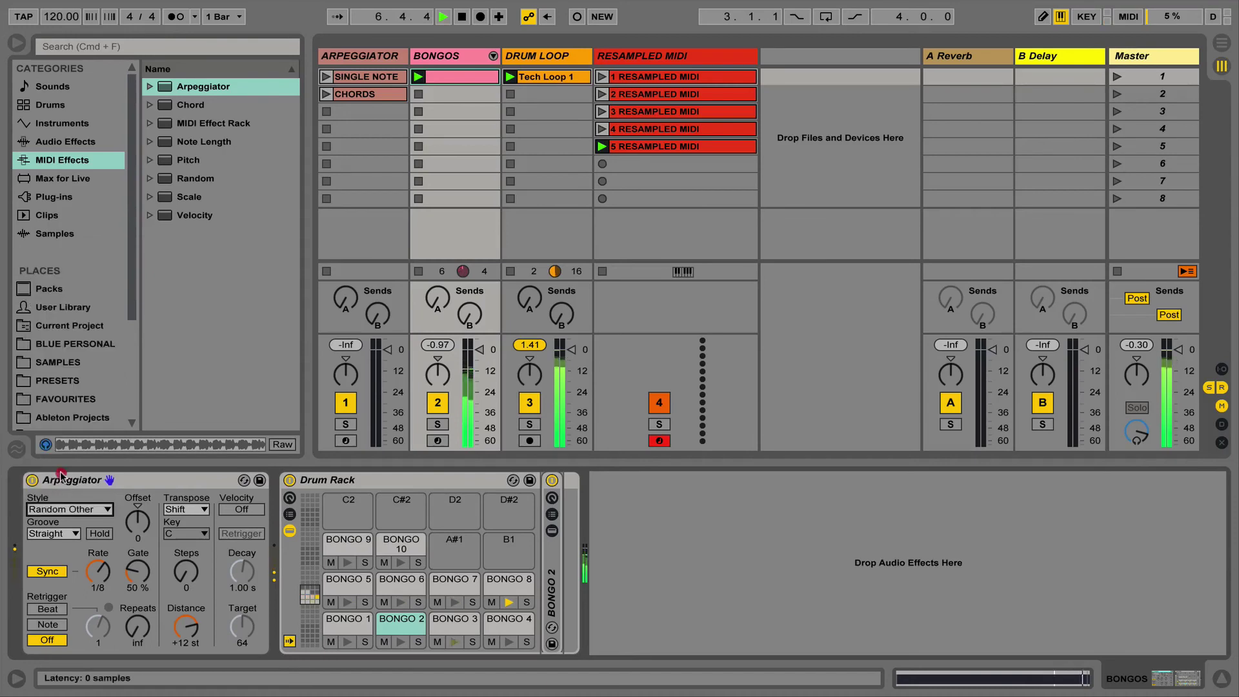
{"action": "left_click", "coordinate": [64, 509]}
{"action": "left_click", "coordinate": [58, 462]}
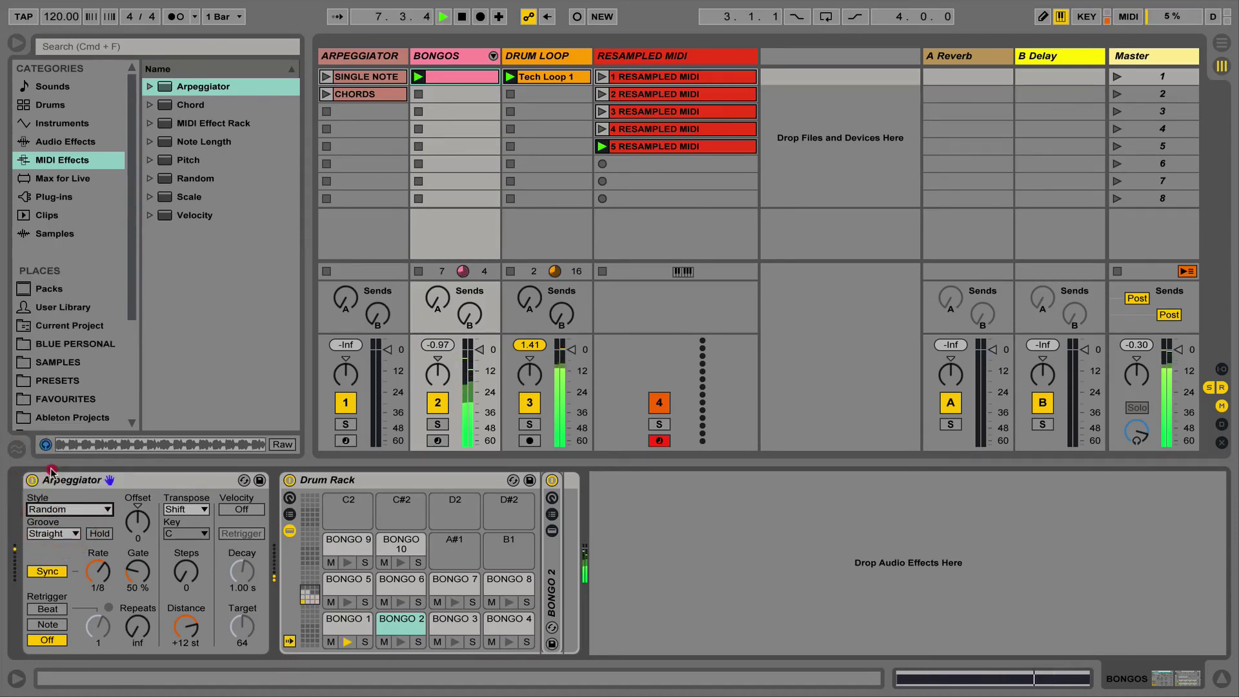
Set the Bongos Arpeggiator's groove to Swing 32 and its rate to 1/16
{"action": "left_click", "coordinate": [62, 534]}
{"action": "left_click", "coordinate": [52, 590]}
{"action": "left_click_drag", "start_coordinate": [98, 570], "coordinate": [98, 567]}
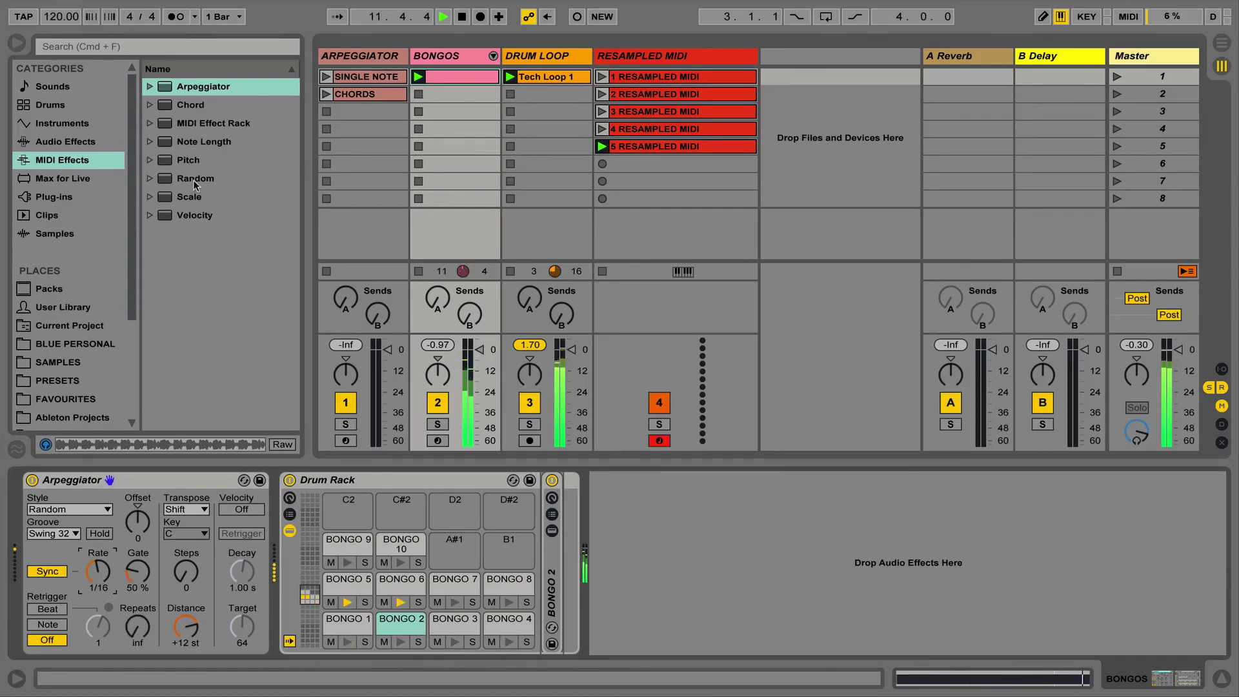
Insert a Velocity effect with Random at 63 before the Bongos Arpeggiator, and try Arpeggiator rates of 1/32, 1/16 and 1/6
{"action": "left_click_drag", "start_coordinate": [187, 215], "coordinate": [42, 510]}
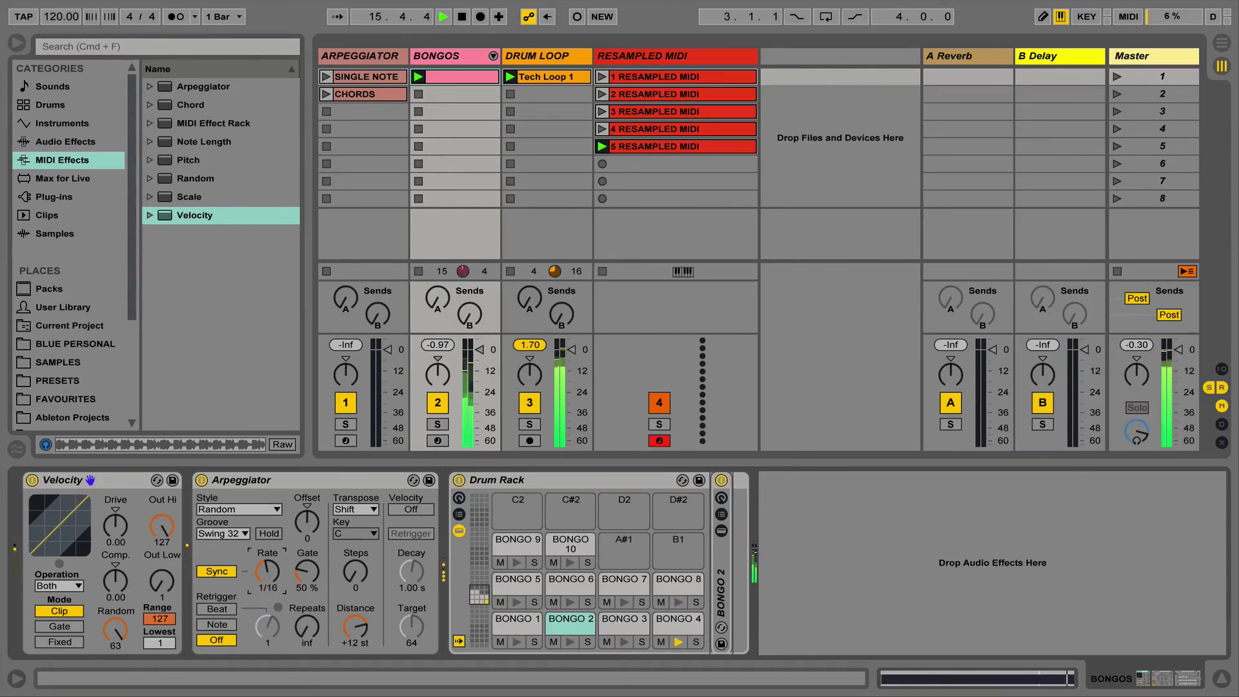
{"action": "left_click", "coordinate": [268, 573]}
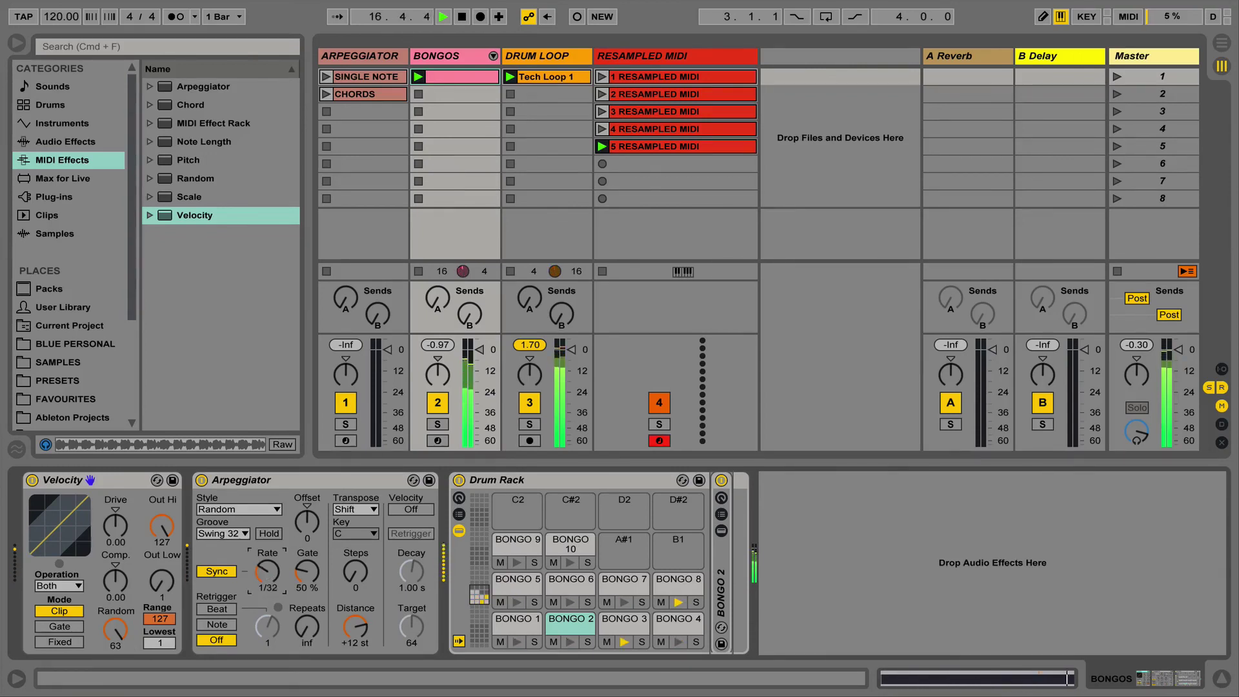
{"action": "mouse_move", "coordinate": [269, 573]}
{"action": "left_mouse_down"}
{"action": "mouse_move", "coordinate": [268, 563]}
{"action": "mouse_move", "coordinate": [269, 580]}
{"action": "left_mouse_up"}
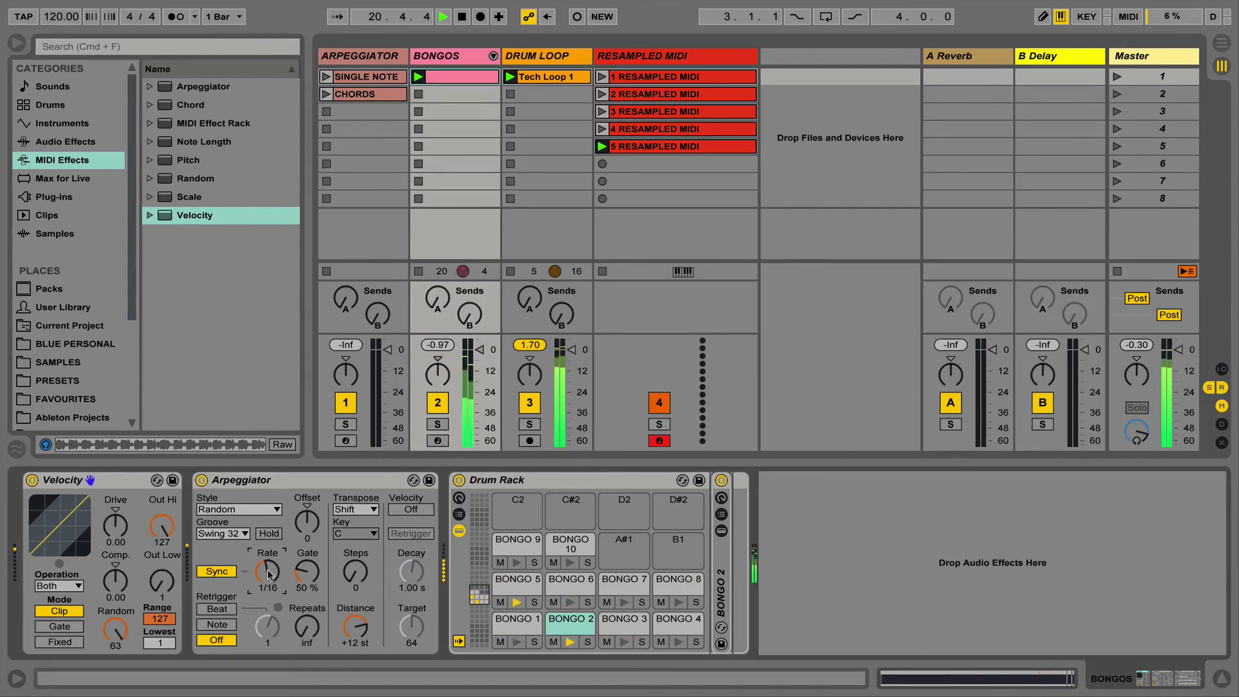
{"action": "left_click_drag", "start_coordinate": [267, 573], "coordinate": [266, 574]}
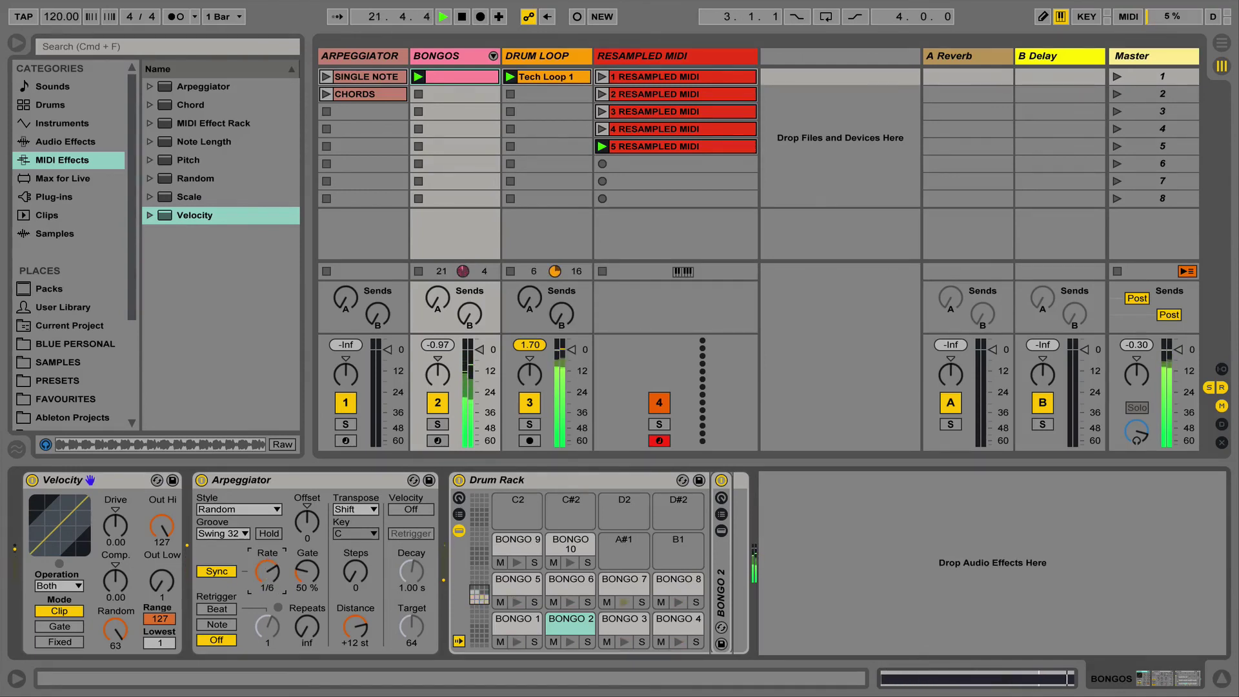